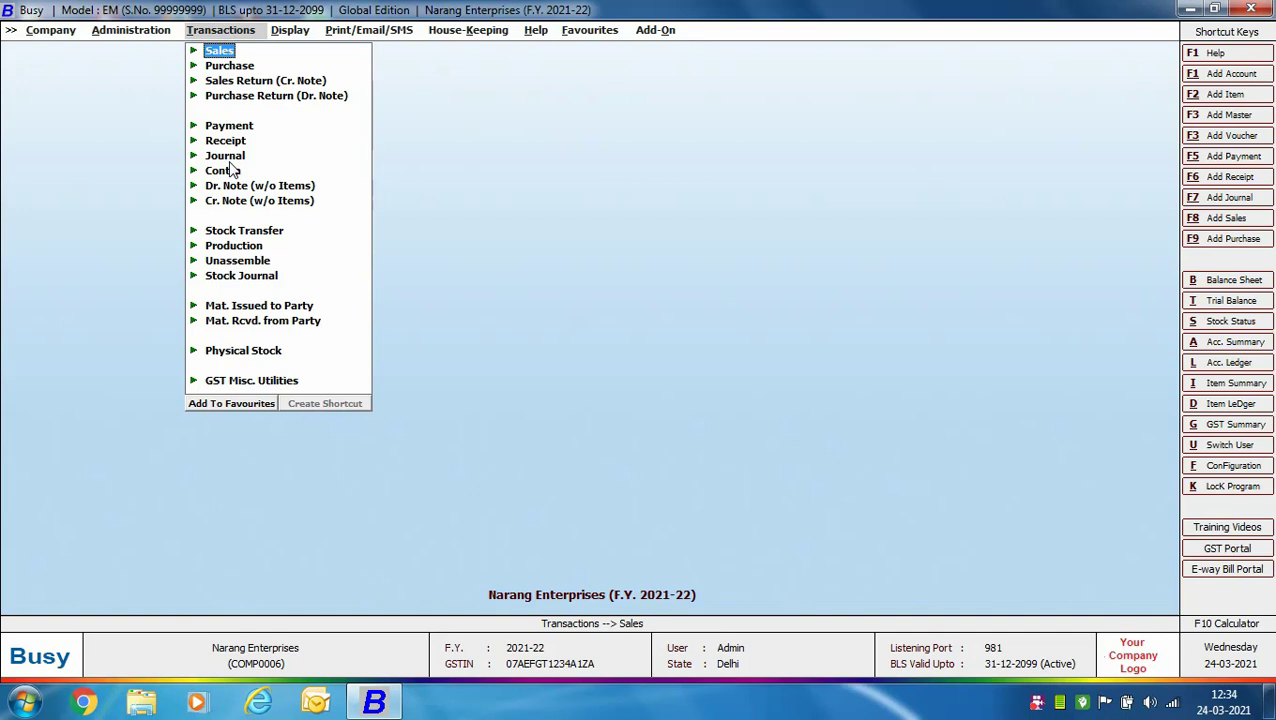
# Start a new Main-series journal voucher with GST Nature Registered Expense (B2B).
pyautogui.click(229, 160)
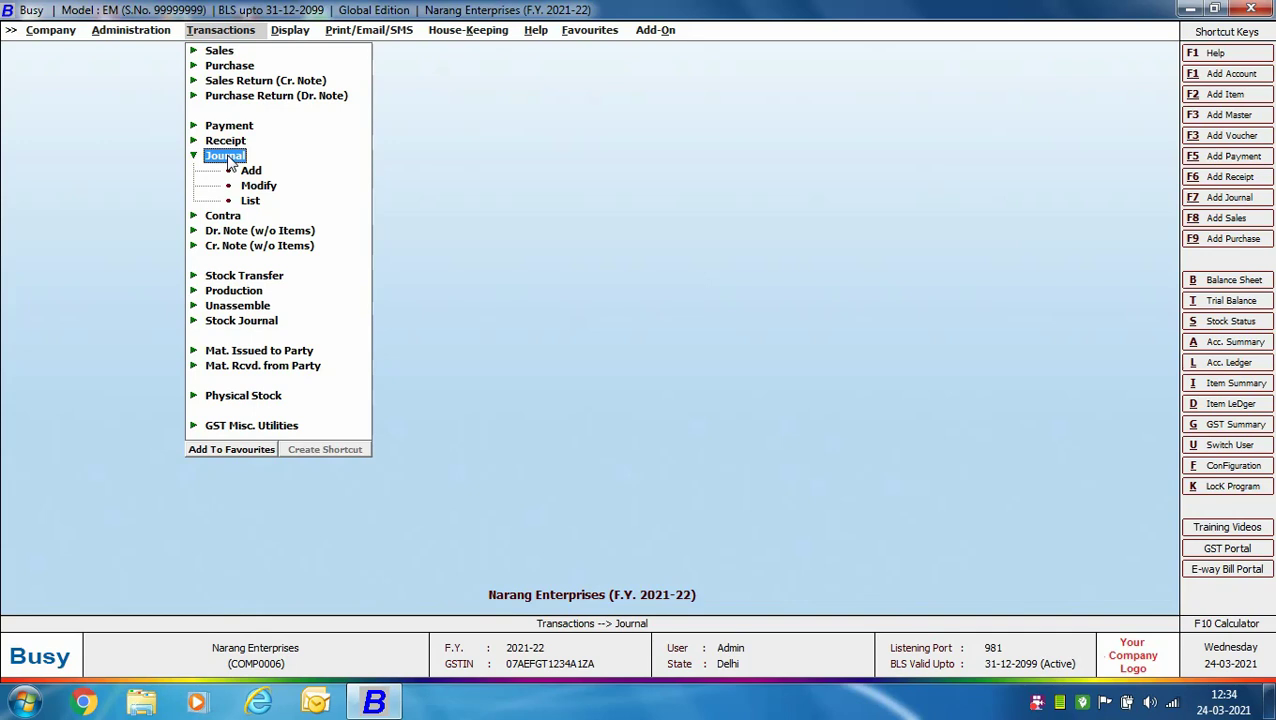
pyautogui.click(250, 172)
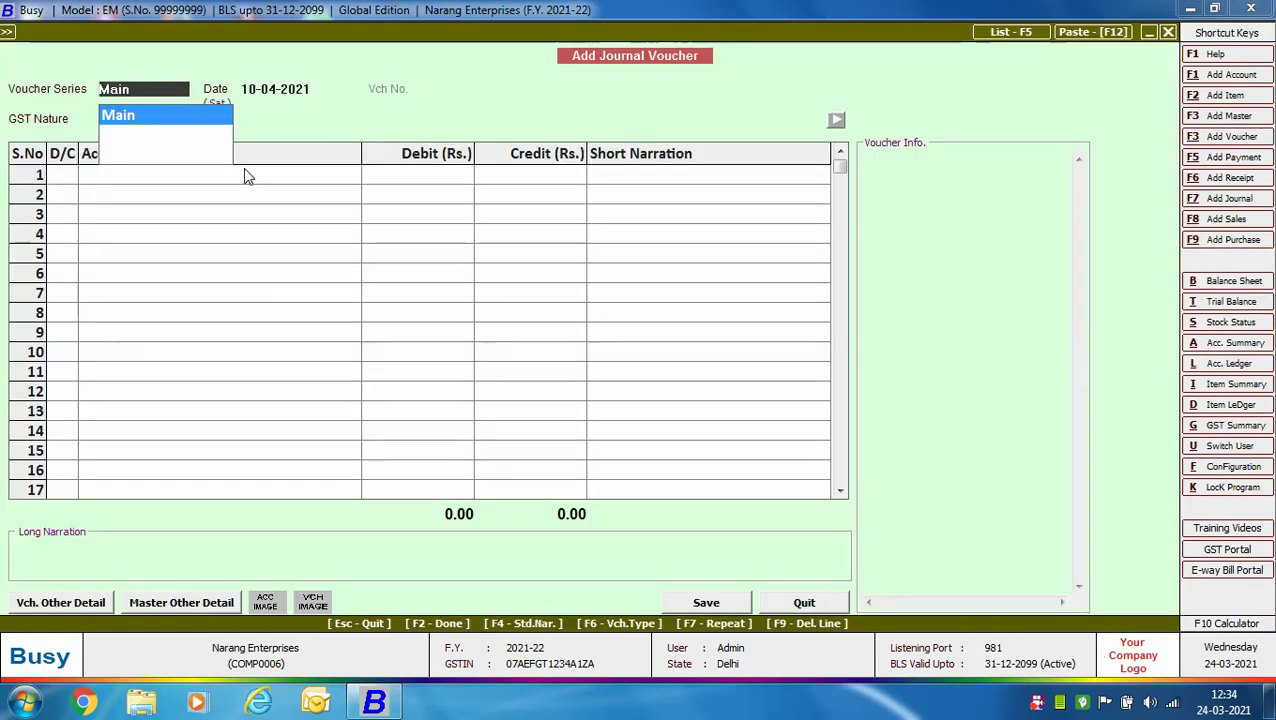
pyautogui.press('Return')
pyautogui.press('Return')
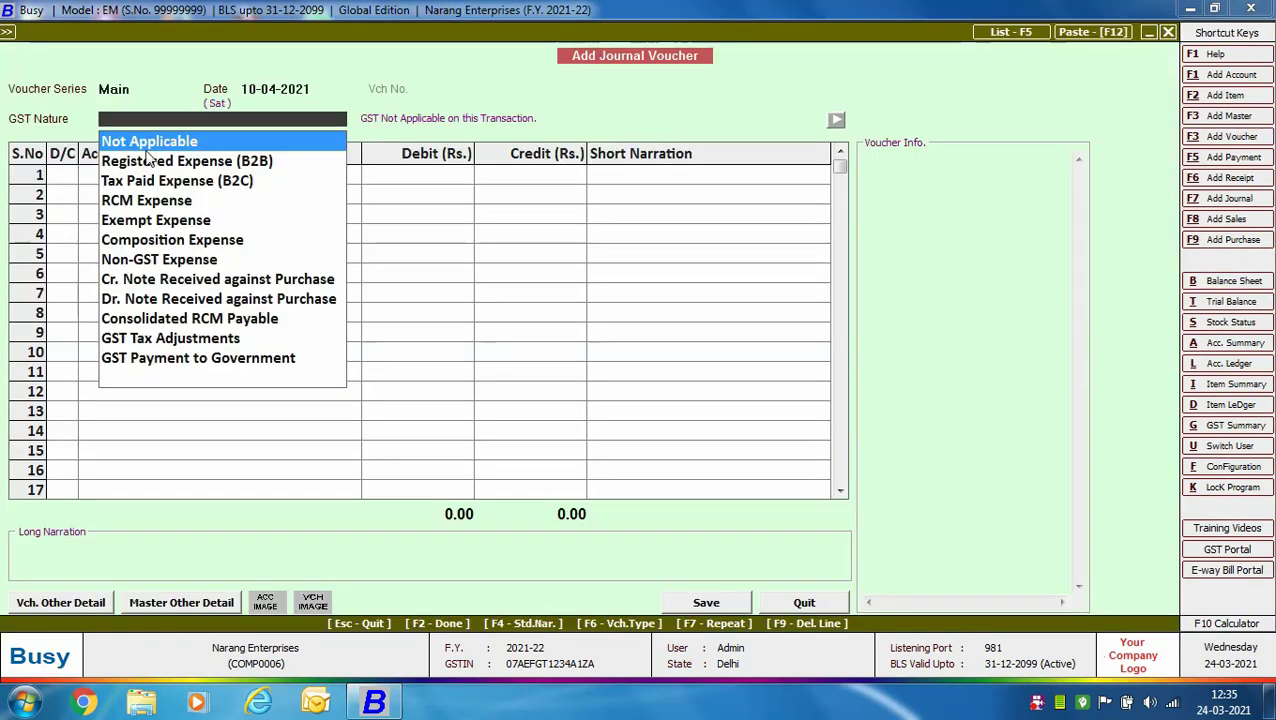
pyautogui.press('Down')
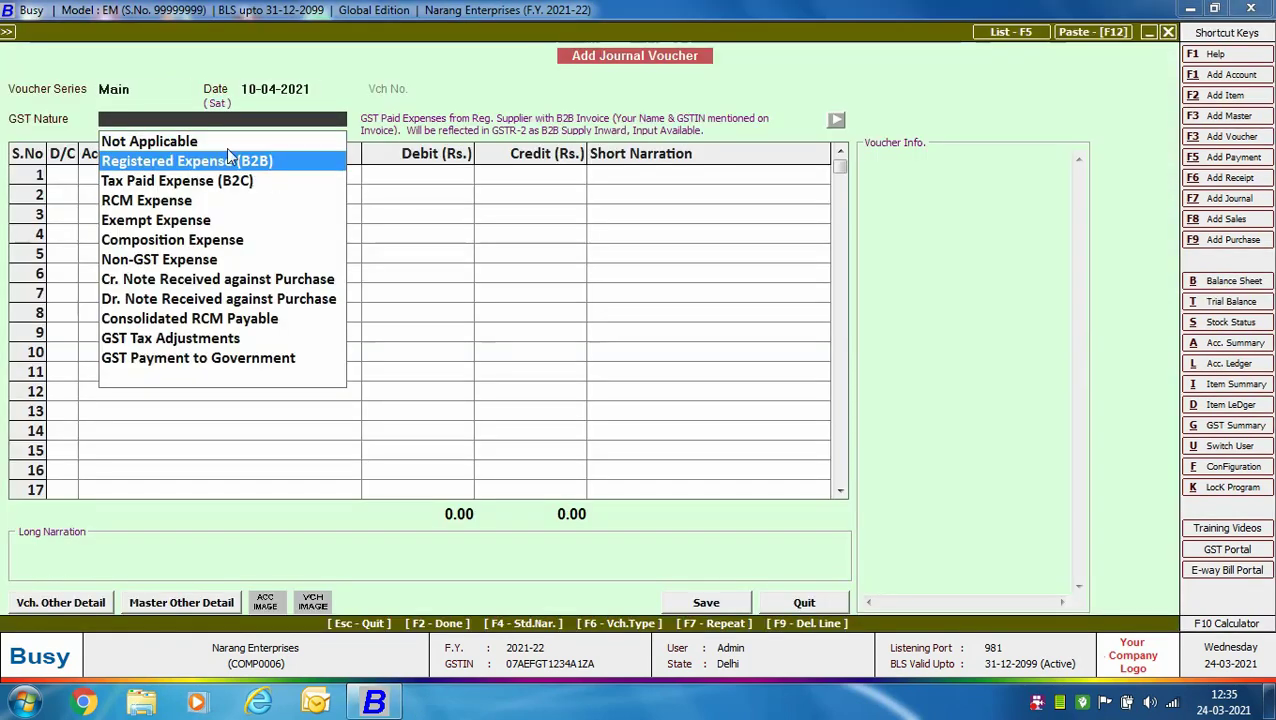
pyautogui.press('Return')
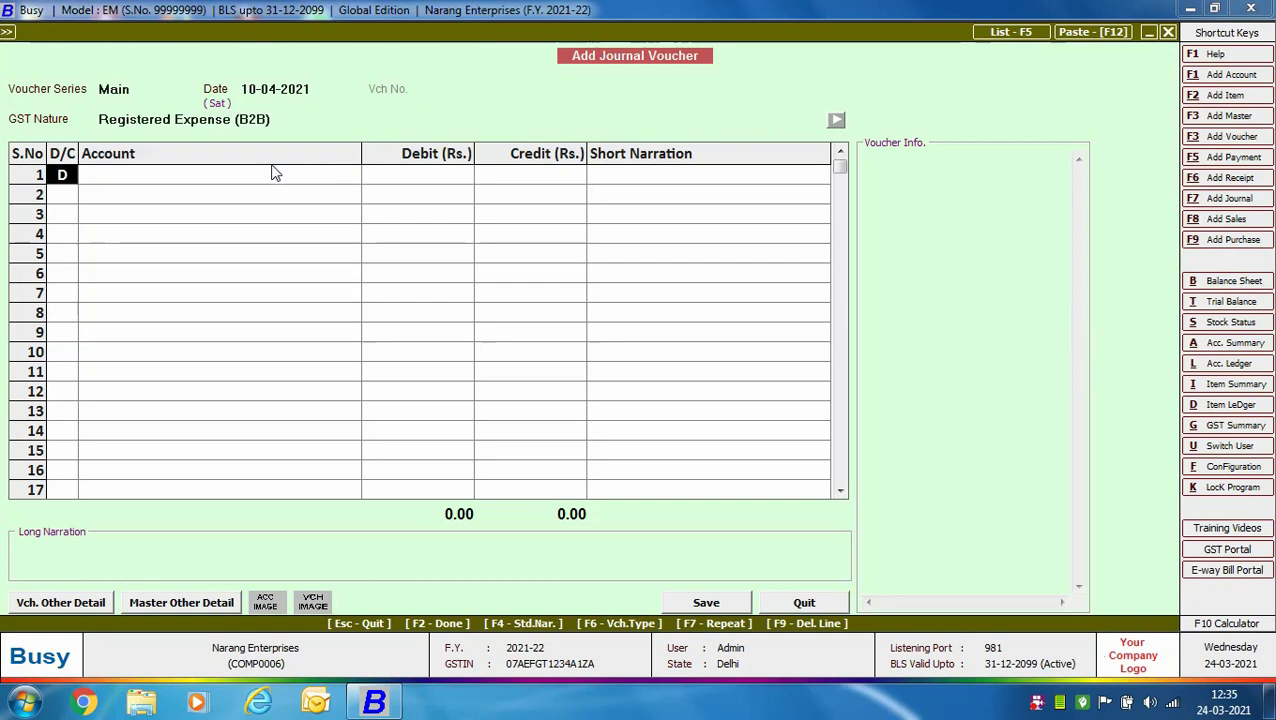
# Debit Godown Insurance in row 1 and bring up its account master.
pyautogui.press('Return')
pyautogui.write('go')
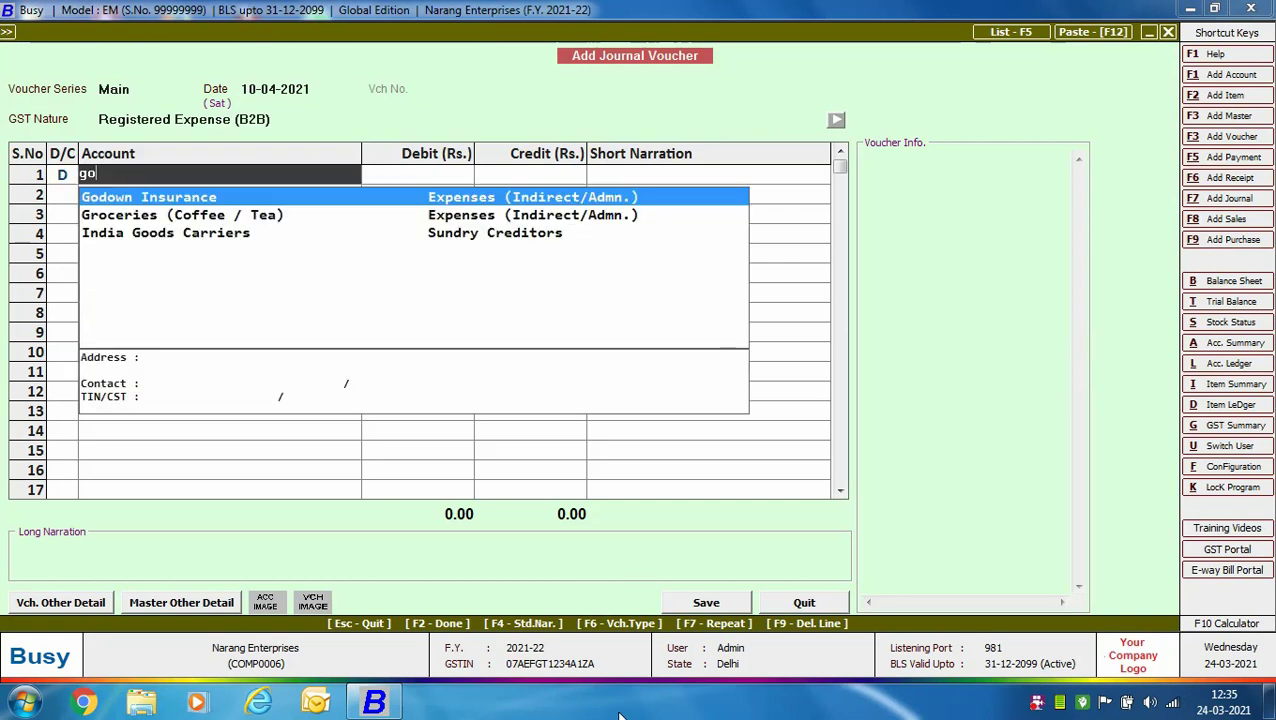
pyautogui.press('Return')
pyautogui.click(181, 602)
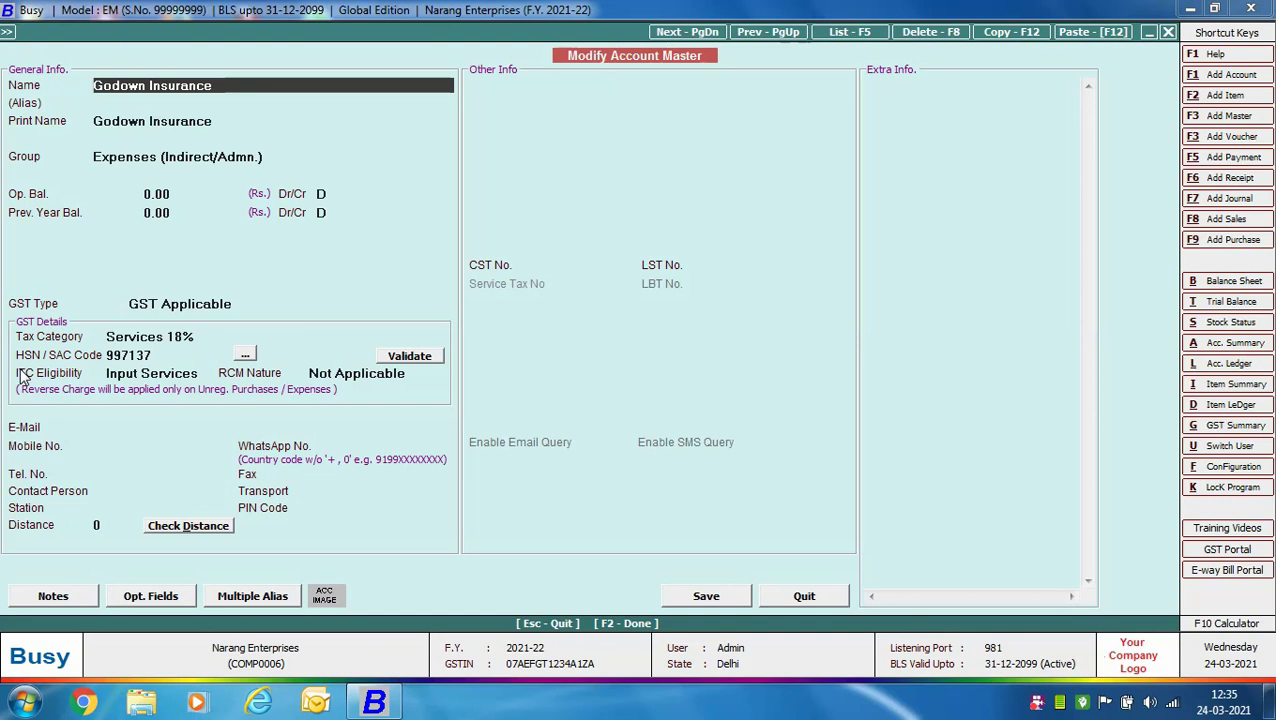
# Close the account master and debit Godown Insurance 50,000.
pyautogui.click(806, 596)
pyautogui.press('Return')
pyautogui.write('50000')
pyautogui.press('Return')
pyautogui.press('Return')
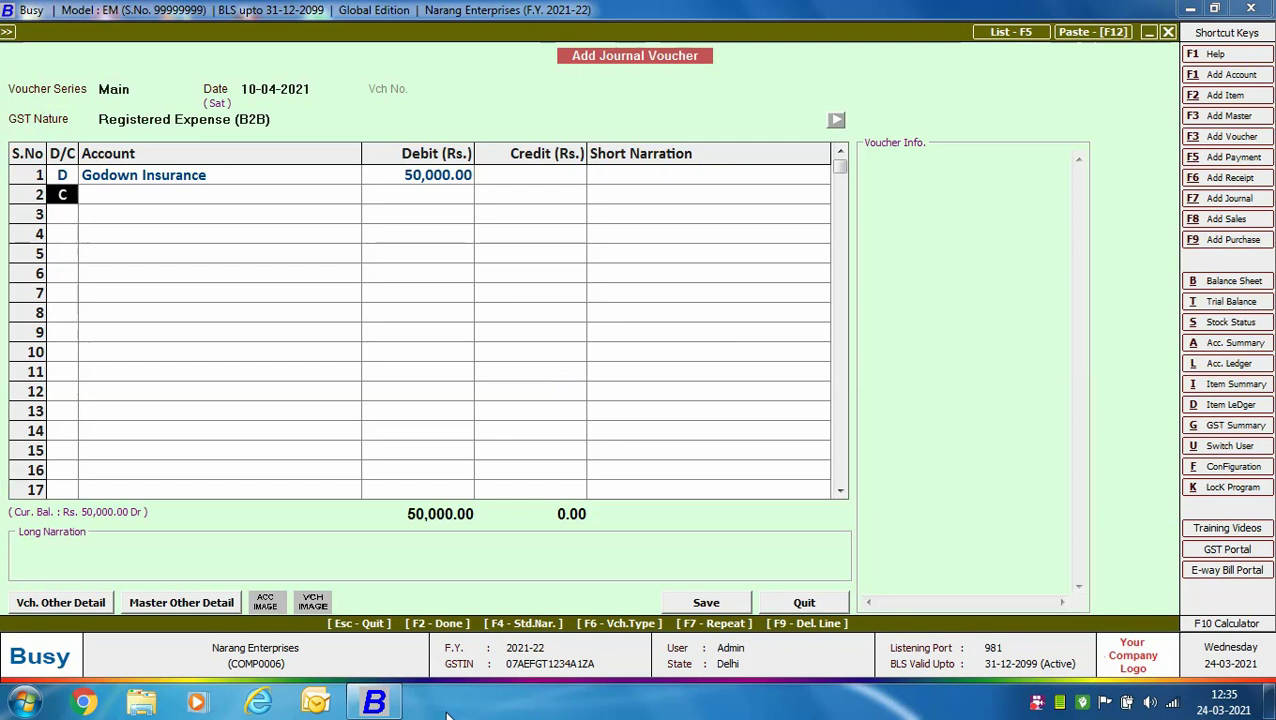
# Add CGST Input and SGST Input debits and credit HDFC Bank 59,000.
pyautogui.press('Return')
pyautogui.write('cgst i')
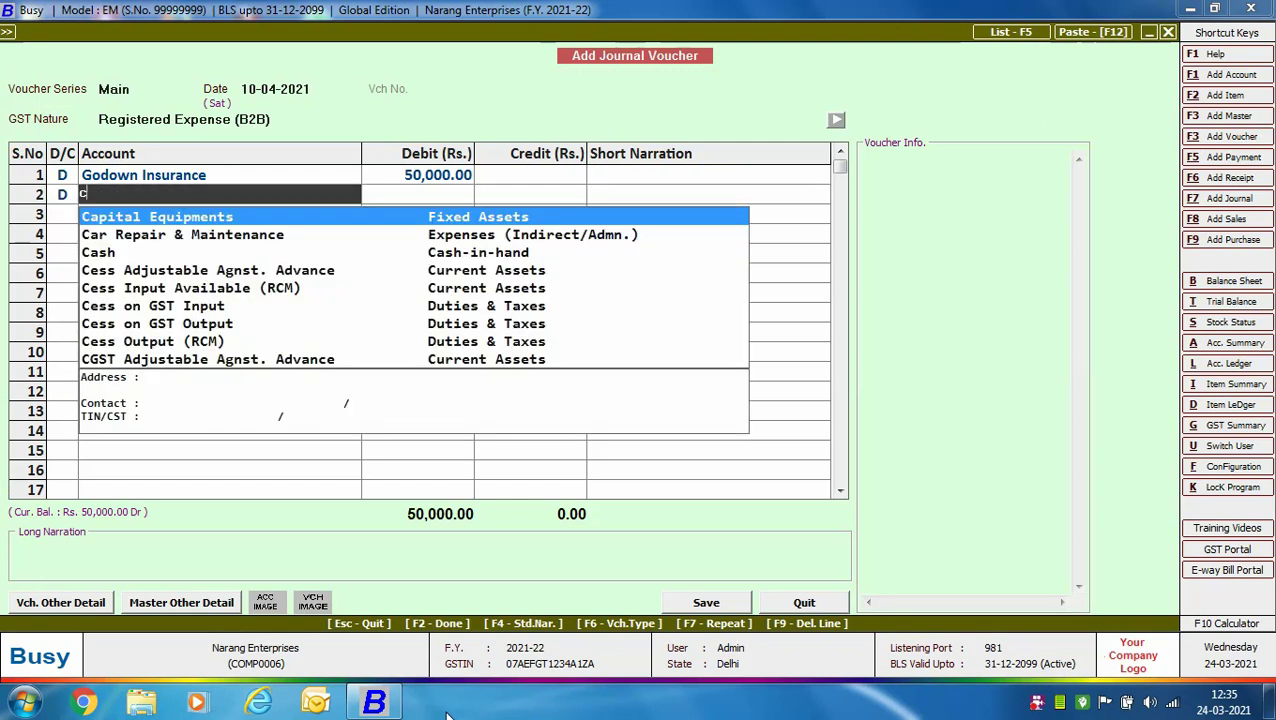
pyautogui.press('Return')
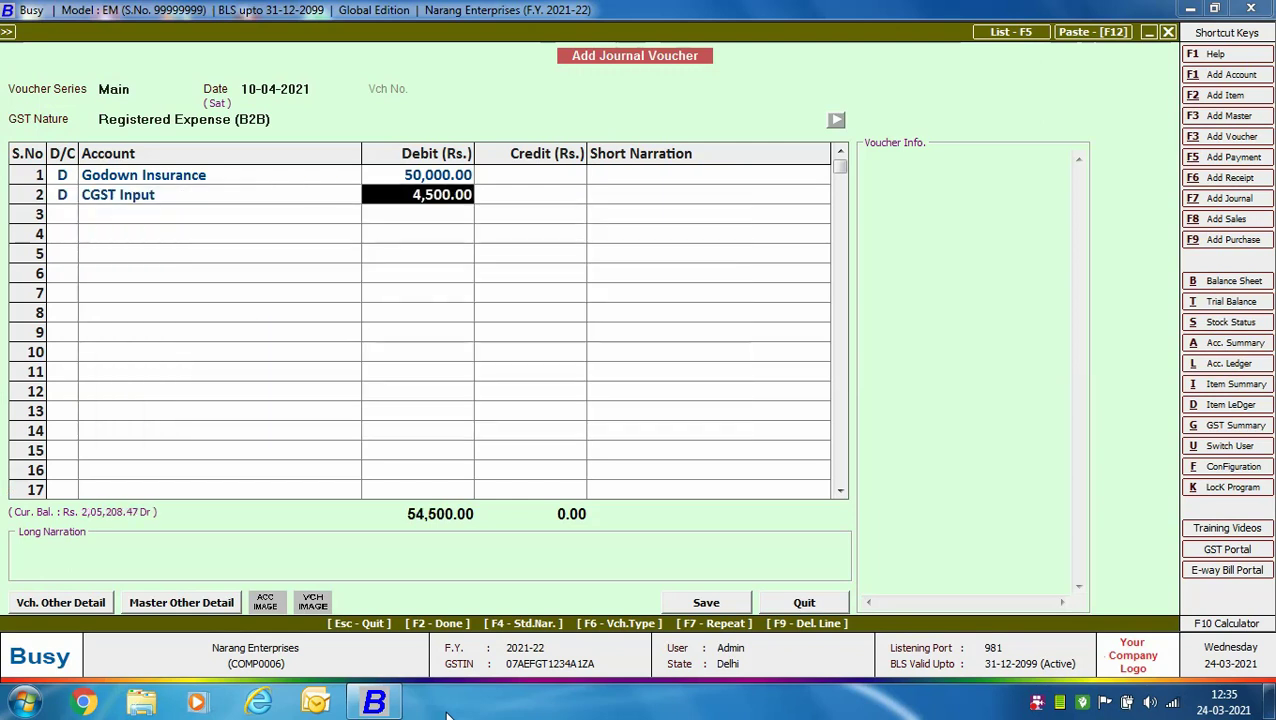
pyautogui.press('Return')
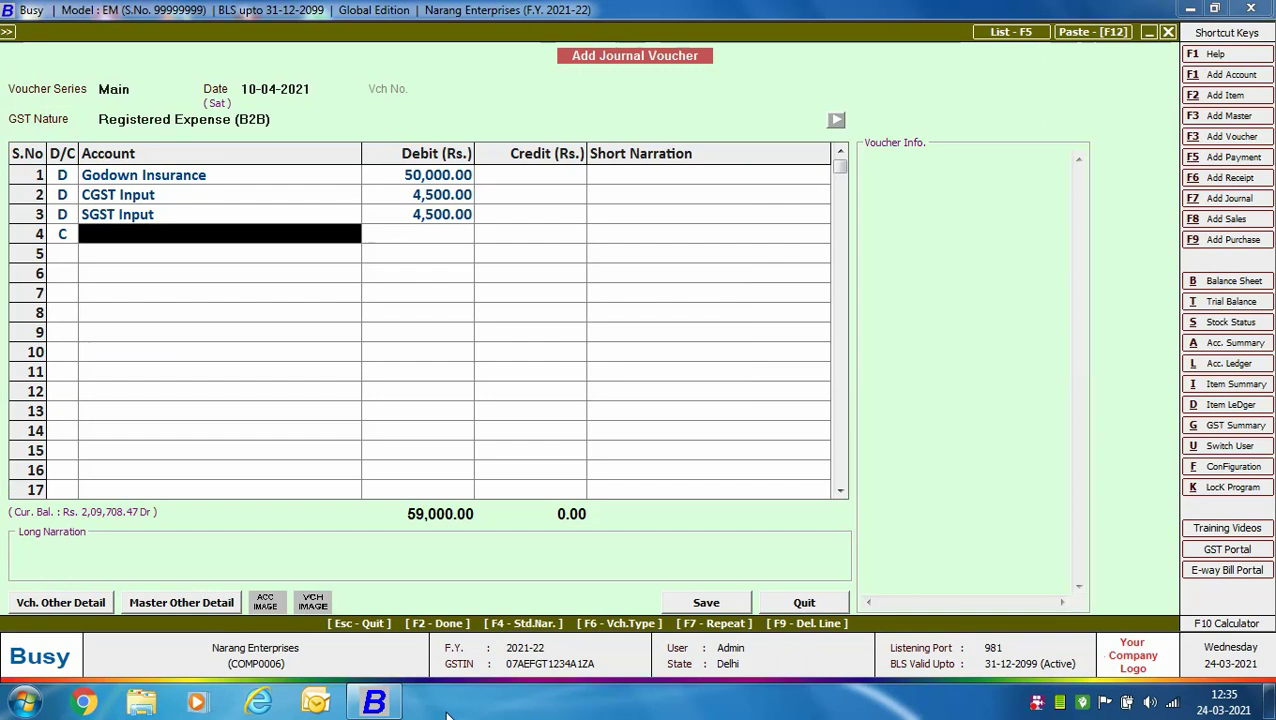
pyautogui.write('hdf')
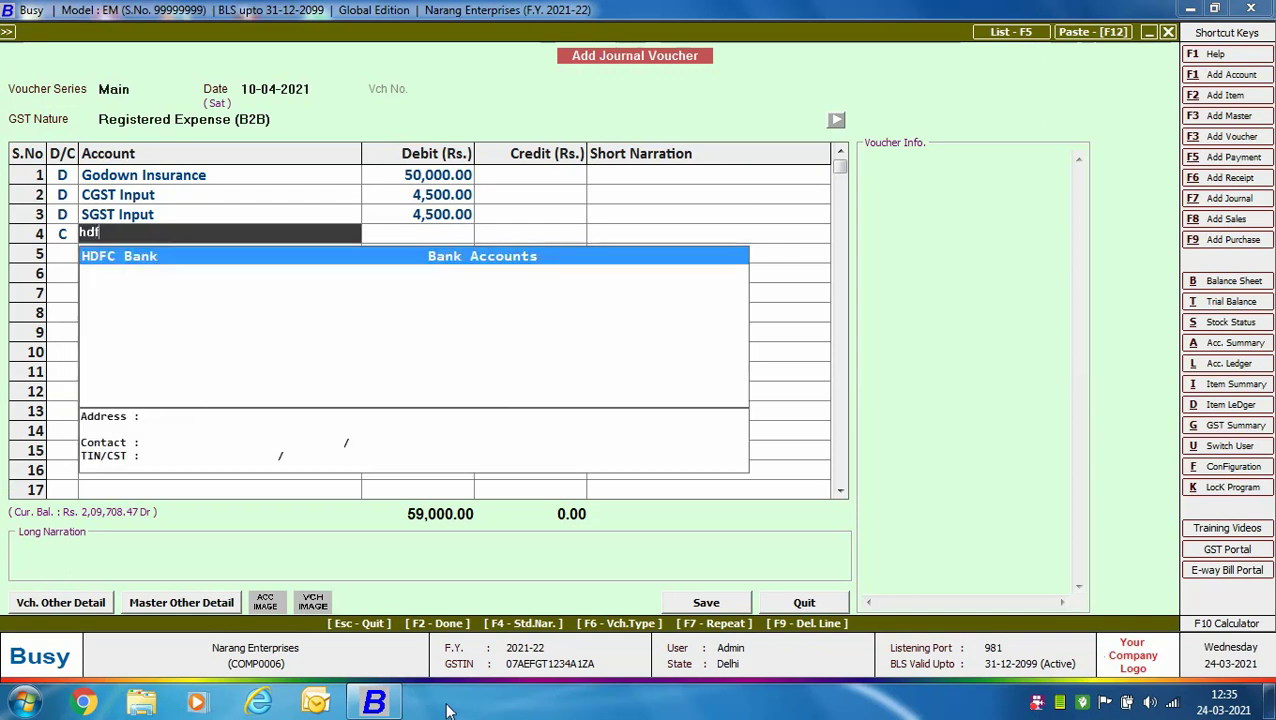
pyautogui.press('Return')
pyautogui.press('Return')
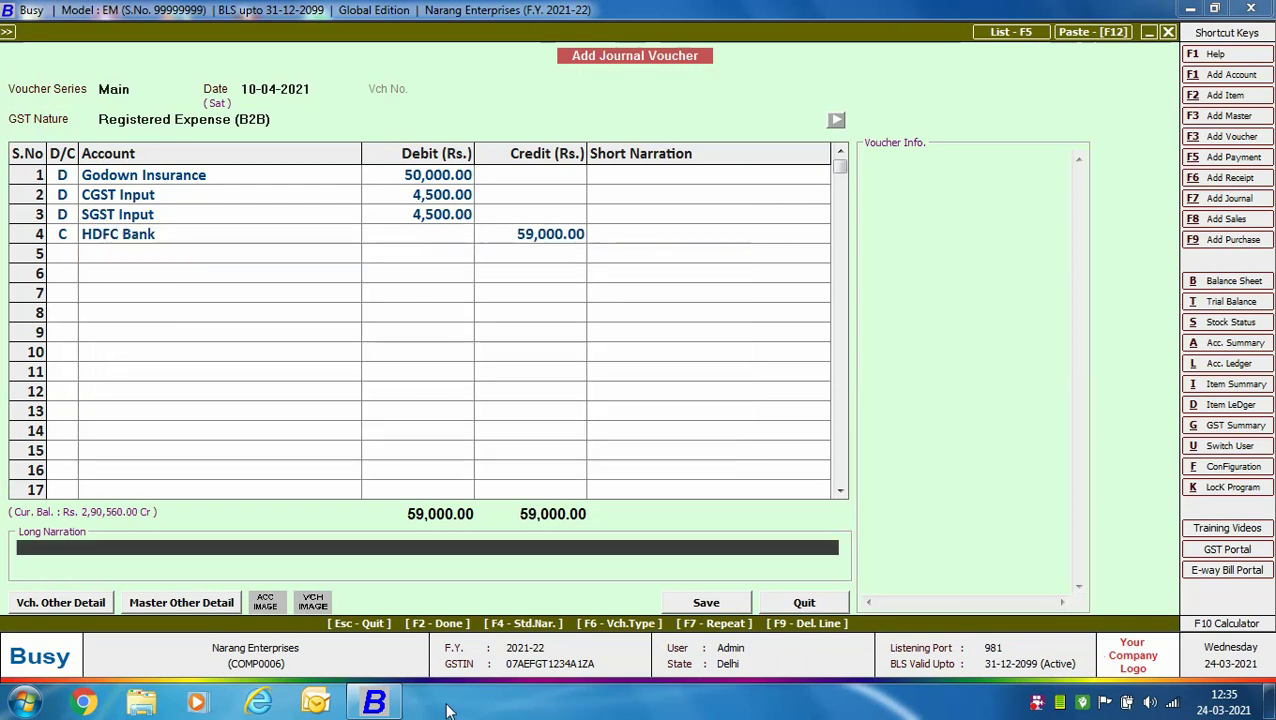
pyautogui.press('Return')
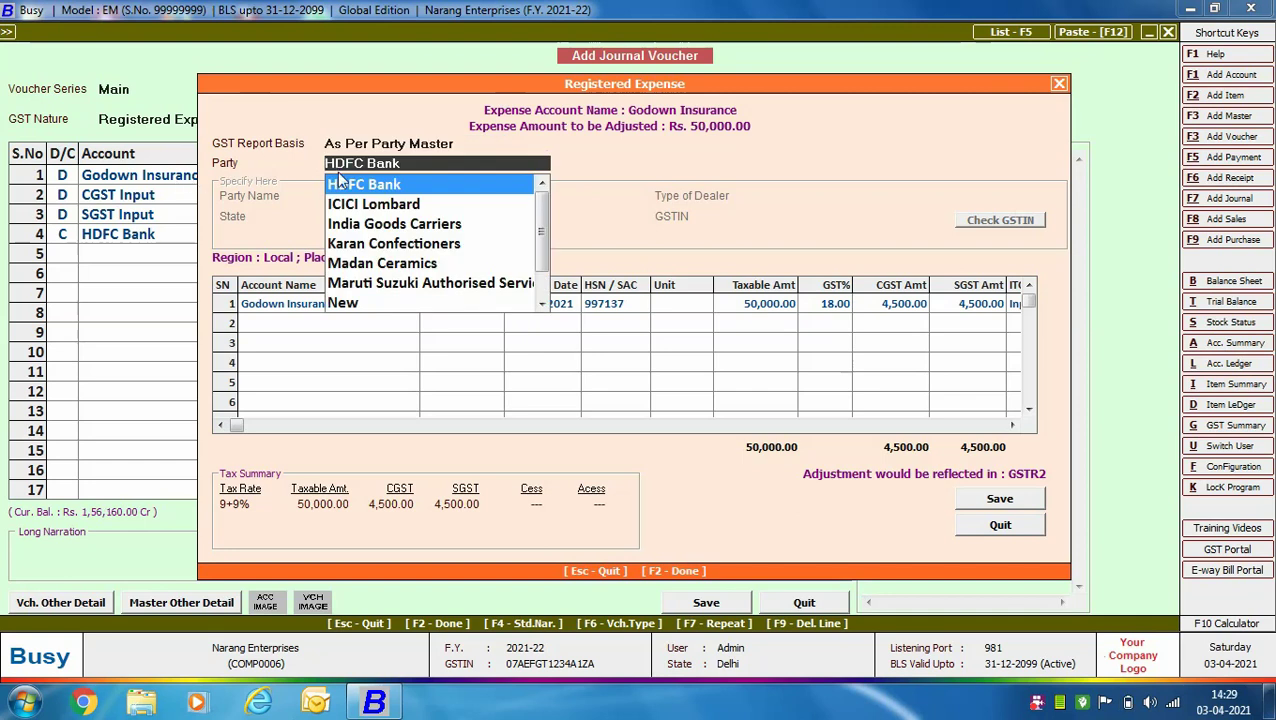
# Keep GST Report Basis As Per Party Master and choose party ICICI Lombard.
pyautogui.click(471, 145)
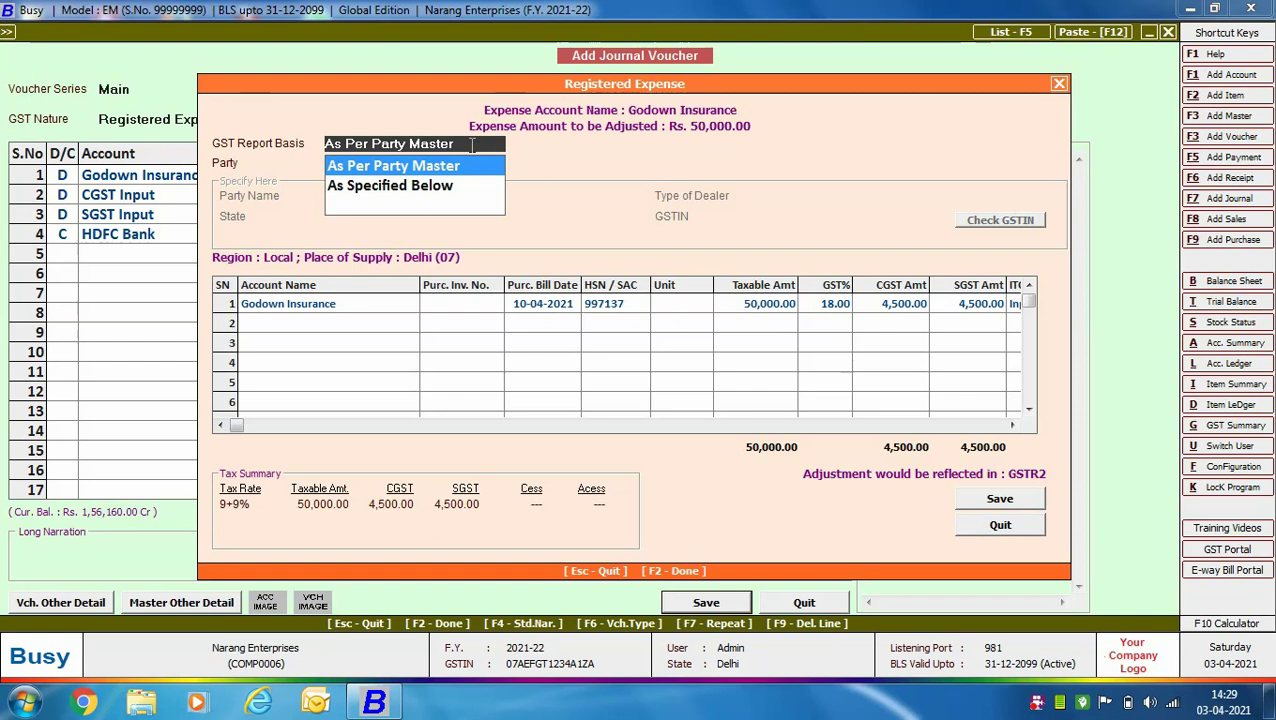
pyautogui.press('Down')
pyautogui.press('Return')
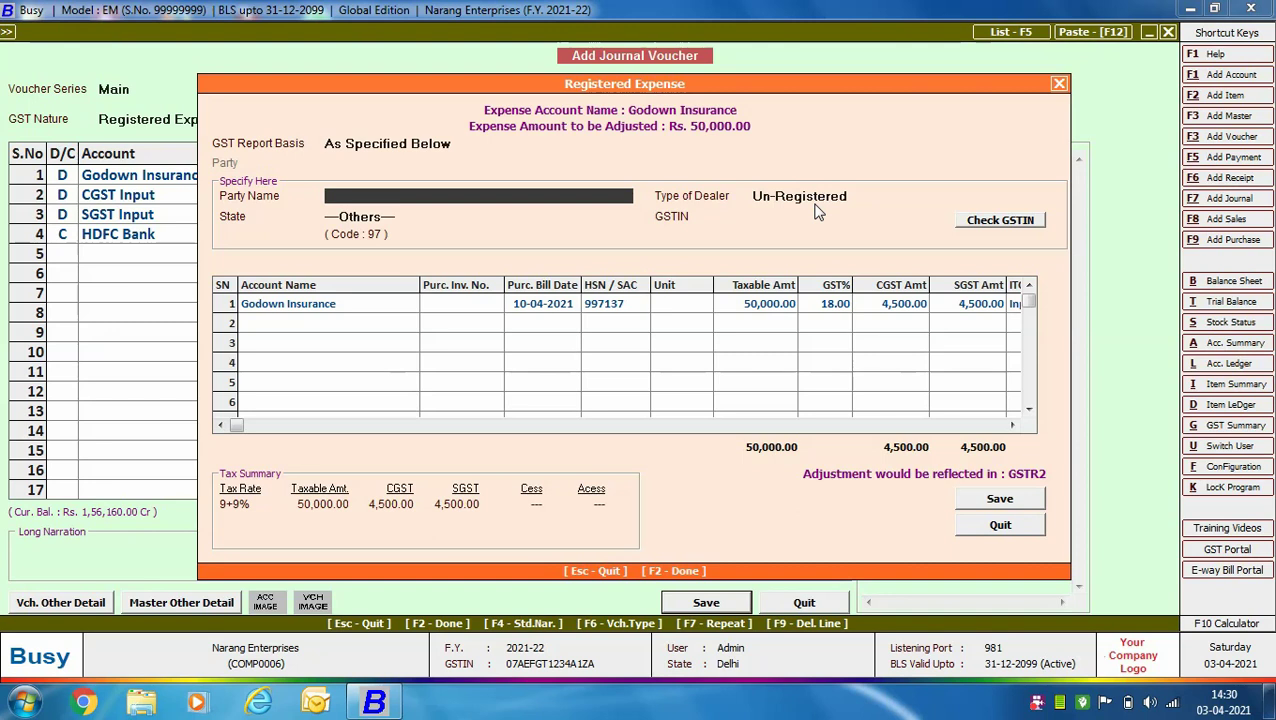
pyautogui.click(464, 145)
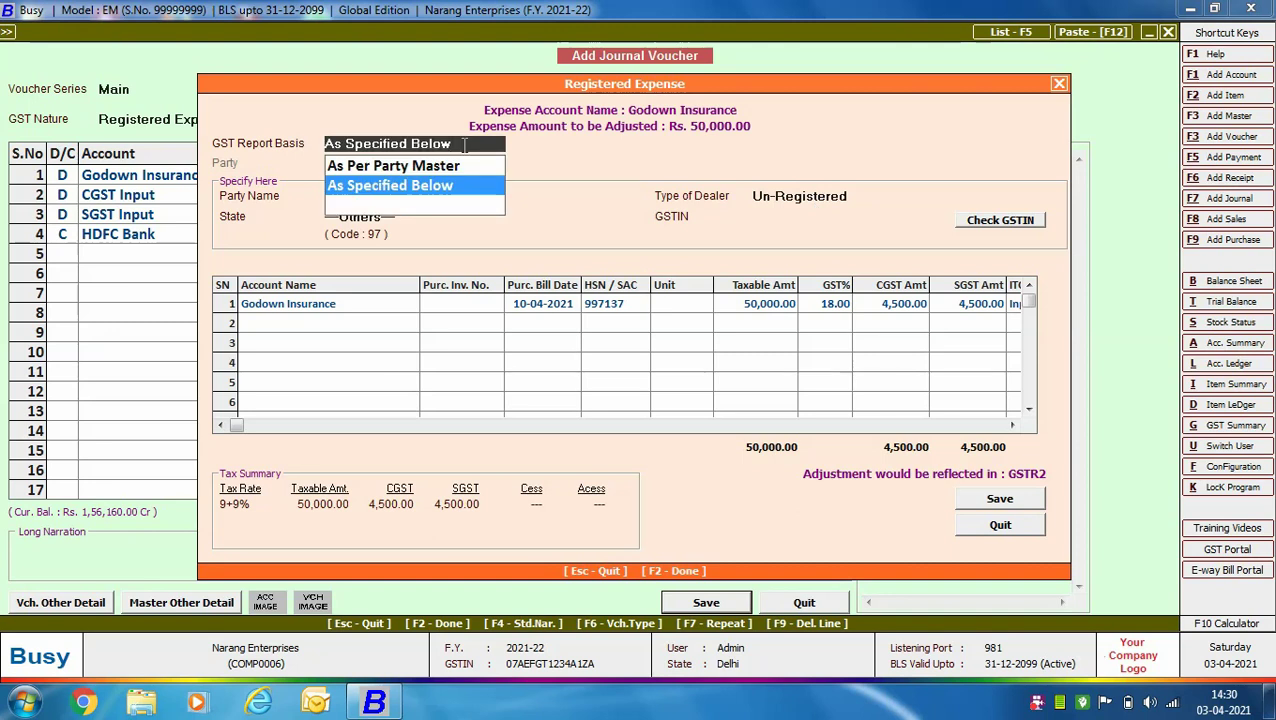
pyautogui.press('Up')
pyautogui.press('Return')
pyautogui.press('Down')
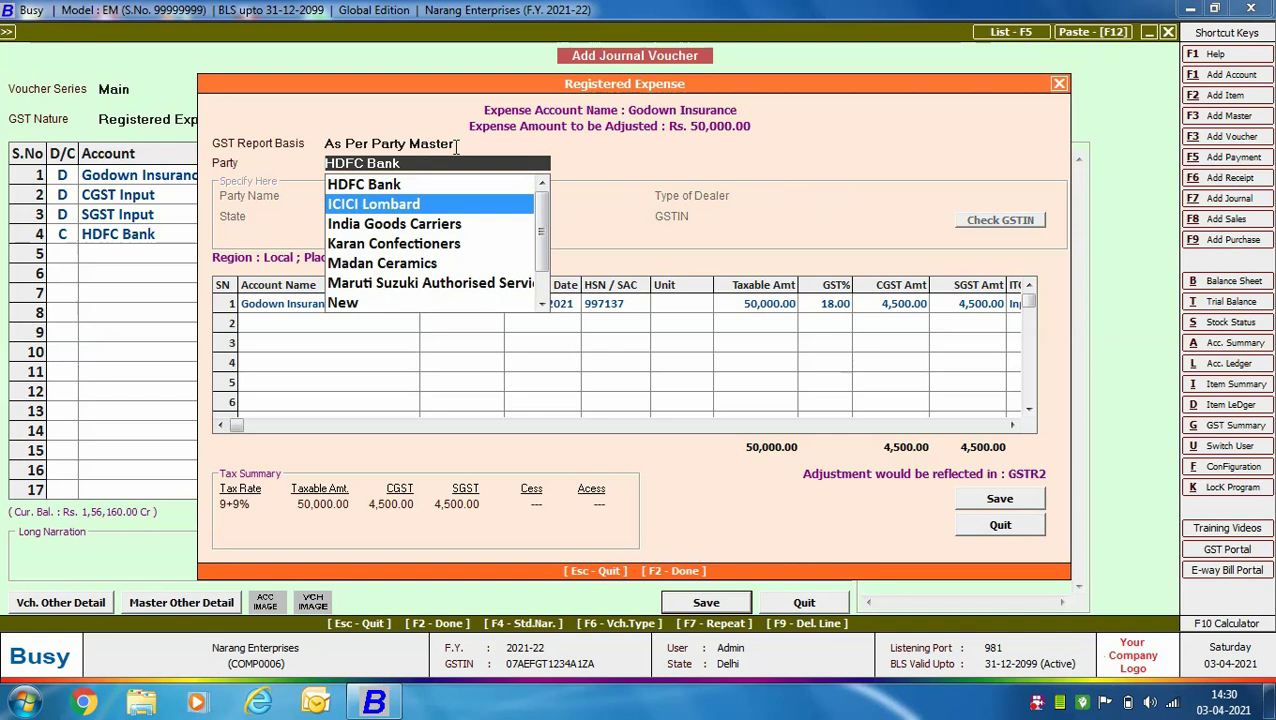
pyautogui.press('Return')
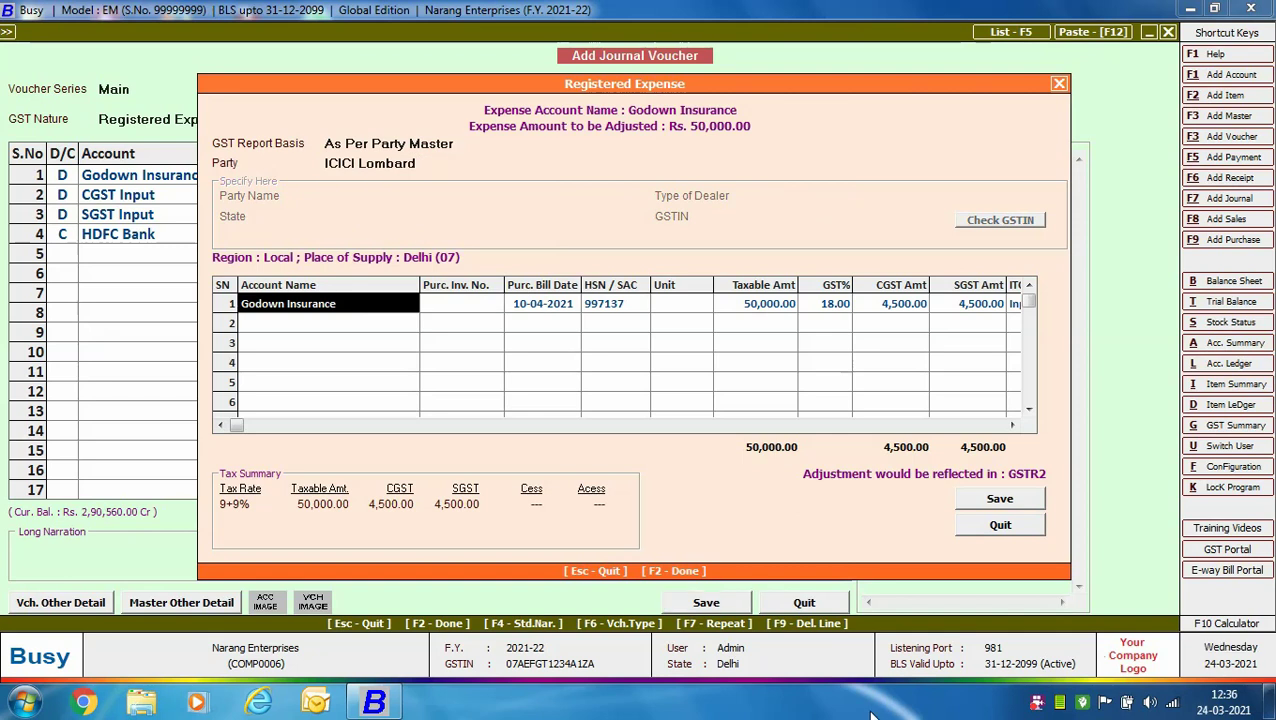
# Enter invoice 0091, keep bill date 10-04-2021 and SAC 997137, and set unit N.A.
pyautogui.press('Return')
pyautogui.write('0091')
pyautogui.press('Return')
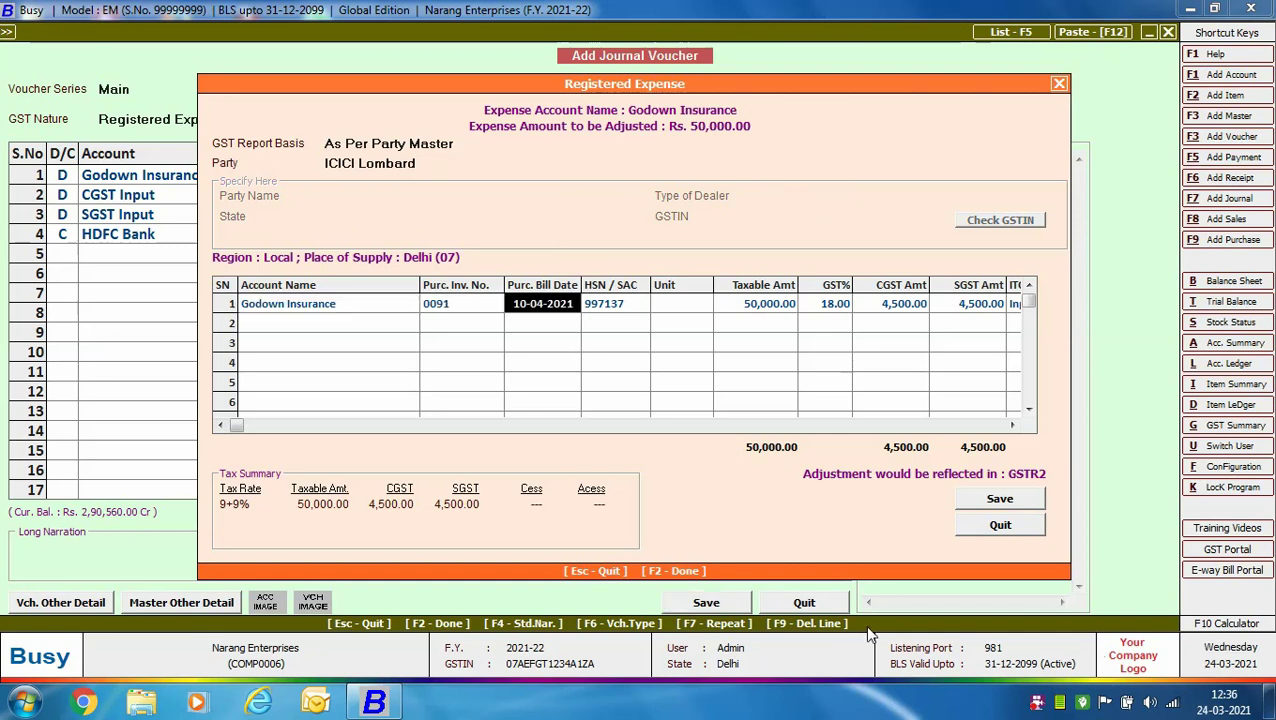
pyautogui.press('Return')
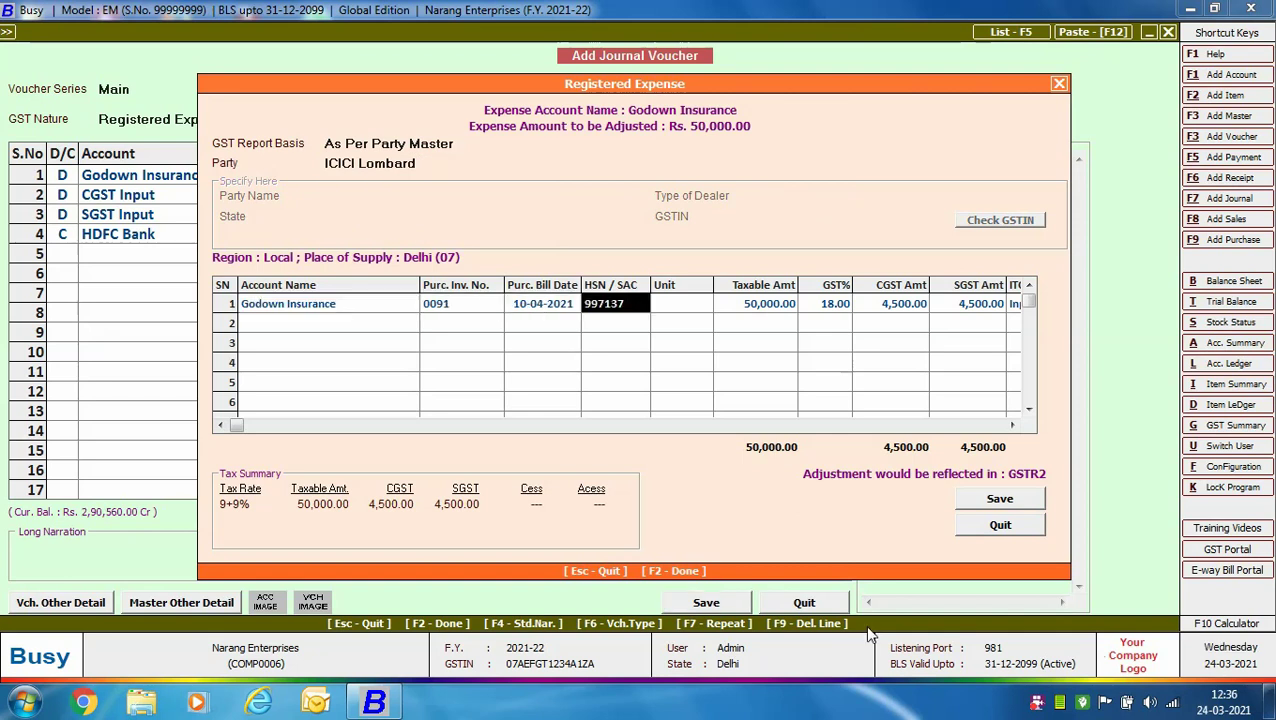
pyautogui.press('Return')
pyautogui.write('na')
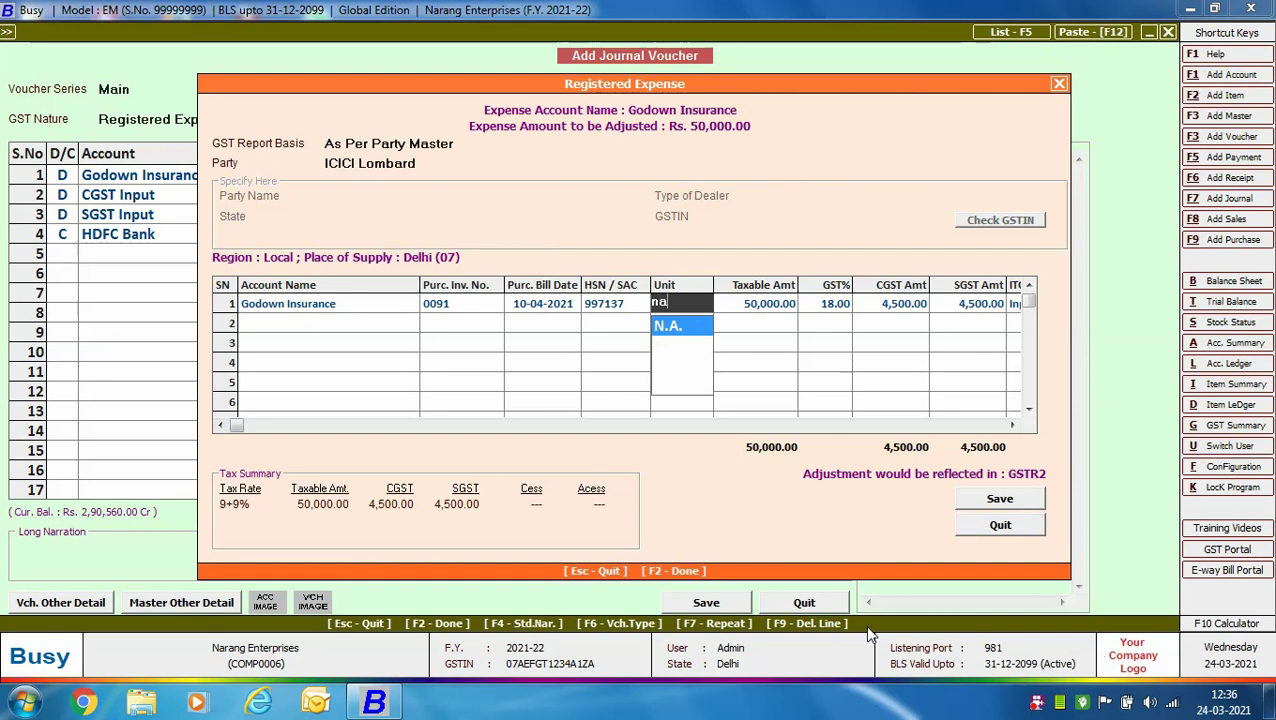
pyautogui.press('Return')
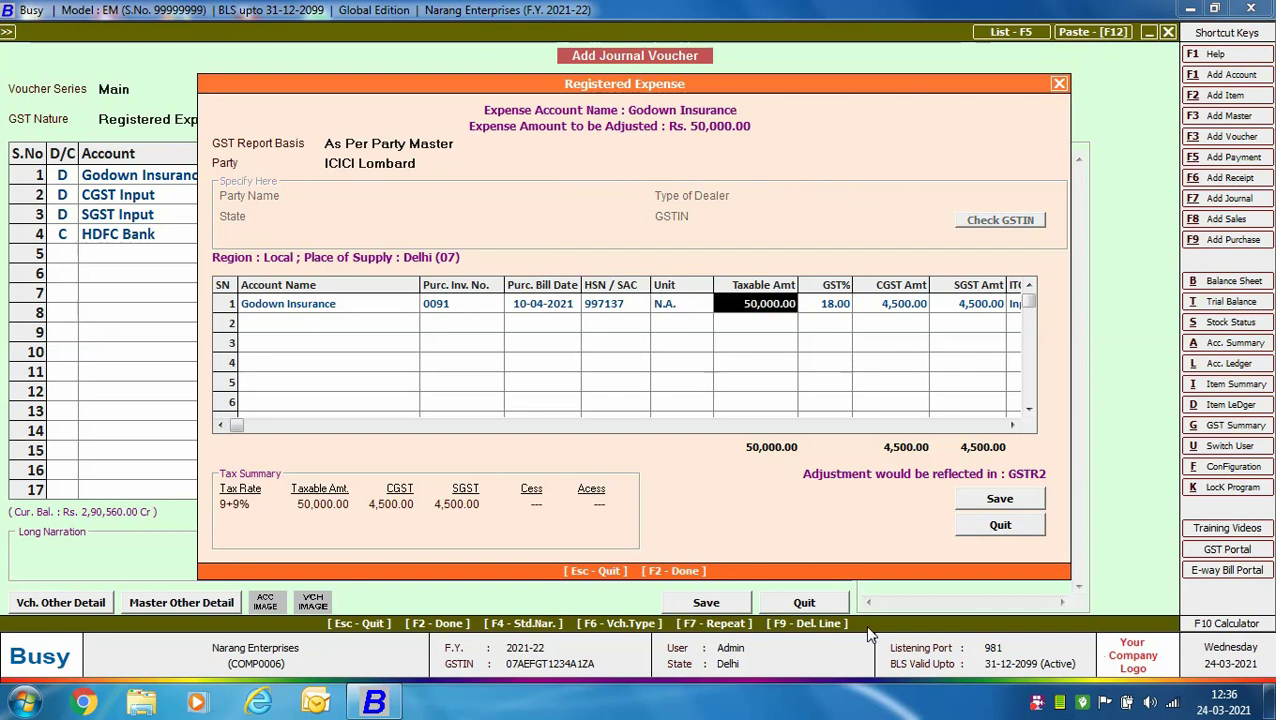
pyautogui.press('Return')
pyautogui.press('Return')
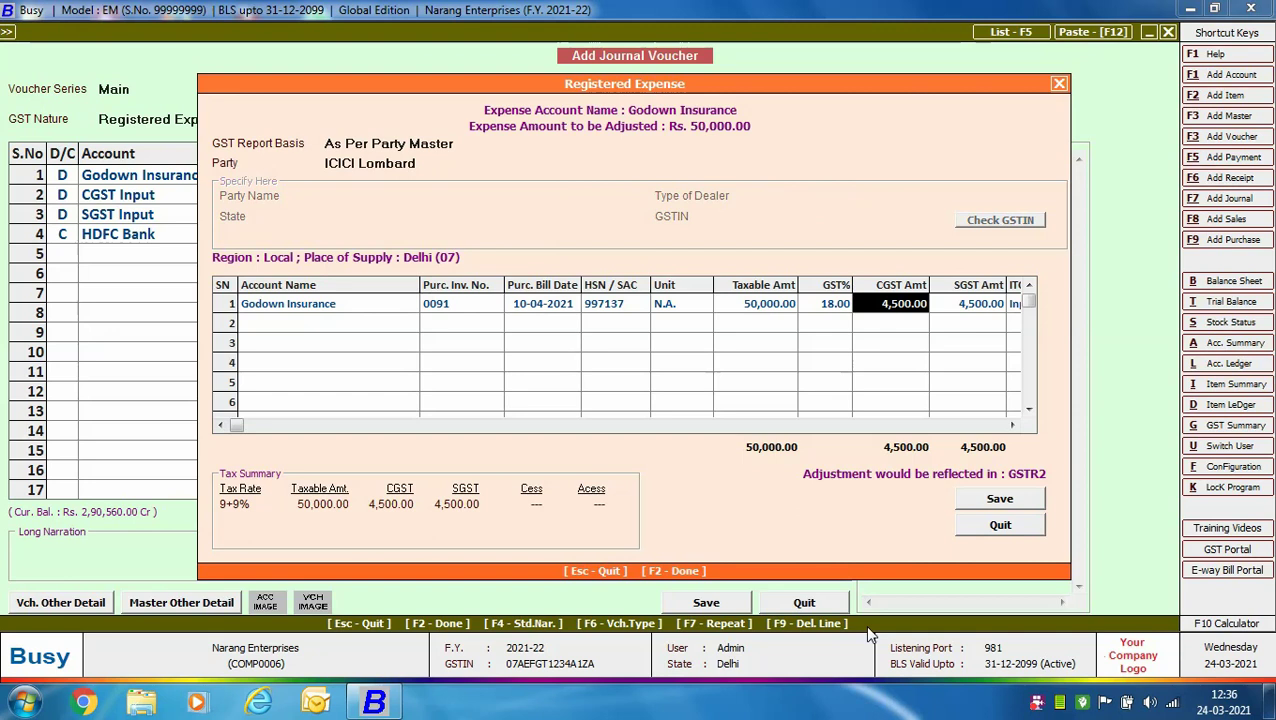
pyautogui.press('Return')
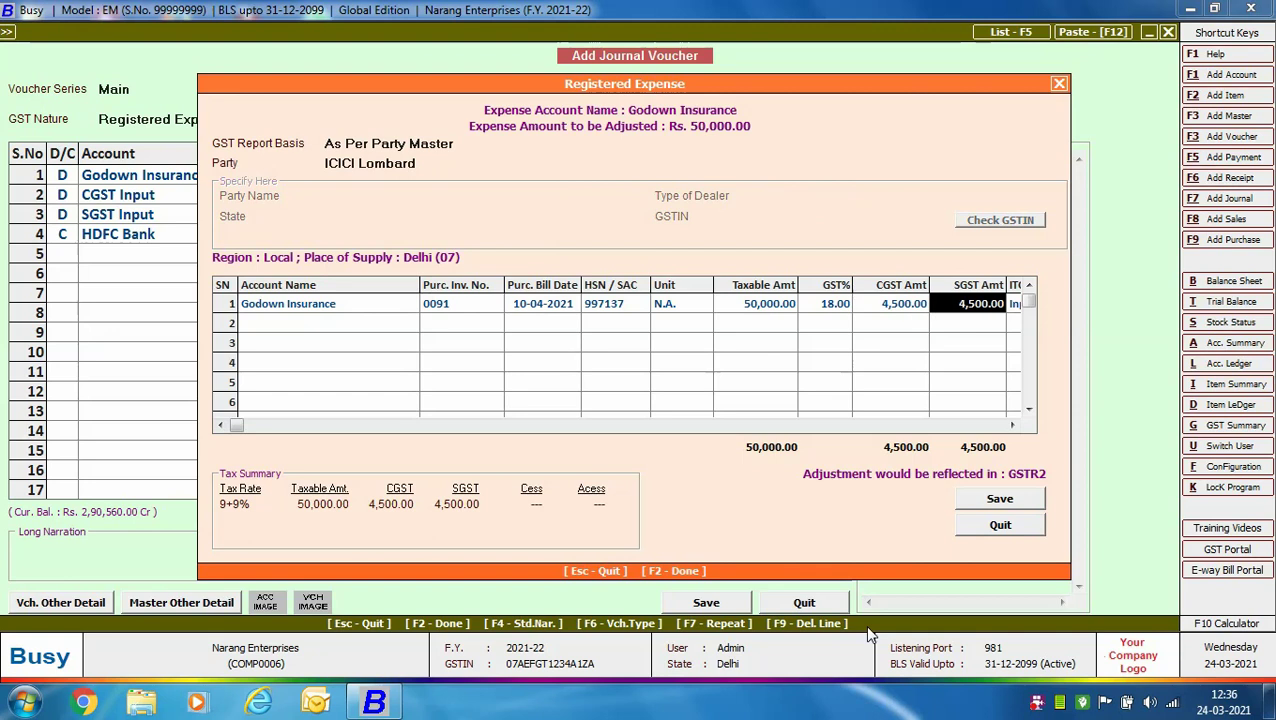
pyautogui.press('Return')
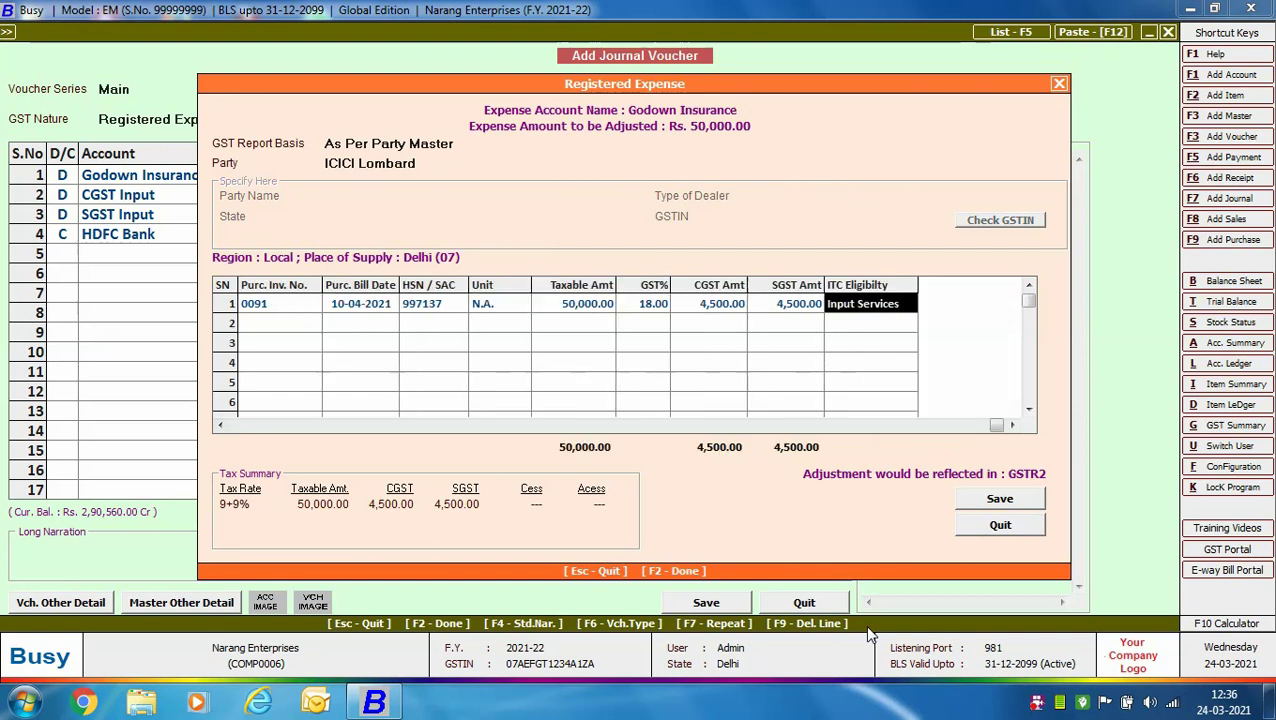
# Save the Registered Expense details and confirm saving the Godown Insurance journal.
pyautogui.click(1000, 497)
pyautogui.click(681, 395)
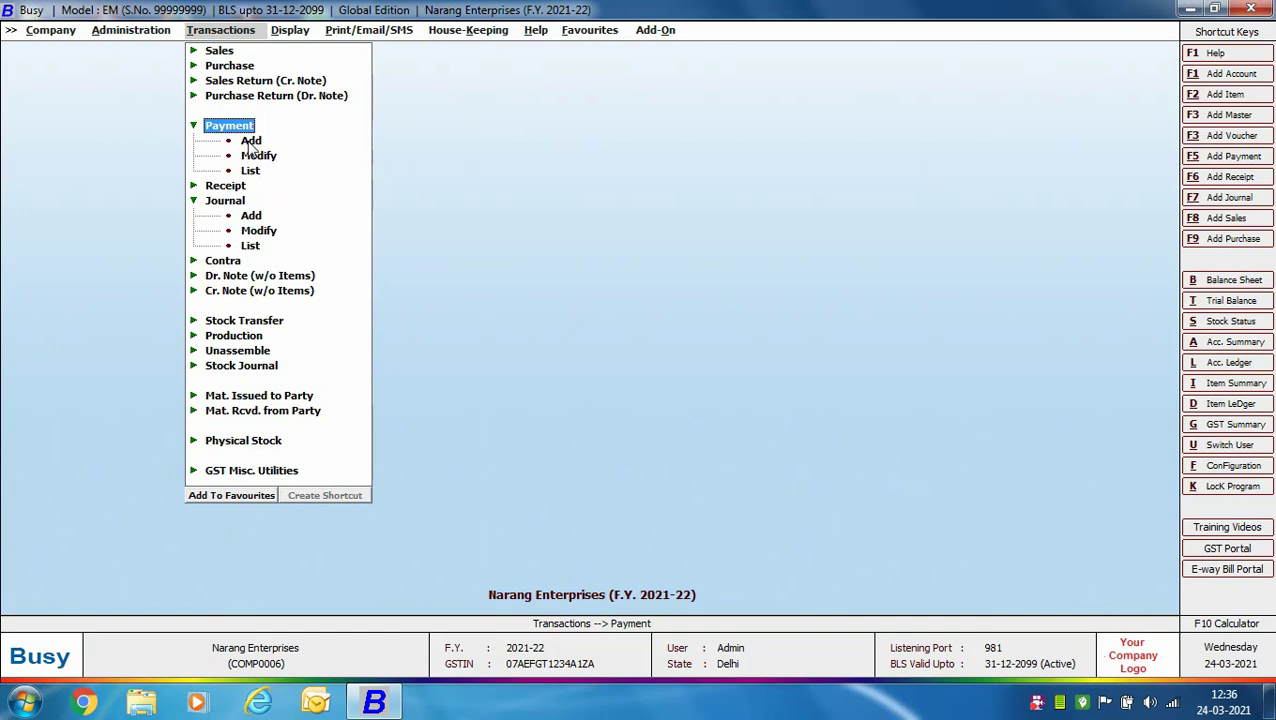
# Start a Main-series payment voucher dated 10-04-2021 with GST Nature Tax Paid Expense (B2C).
pyautogui.click(251, 142)
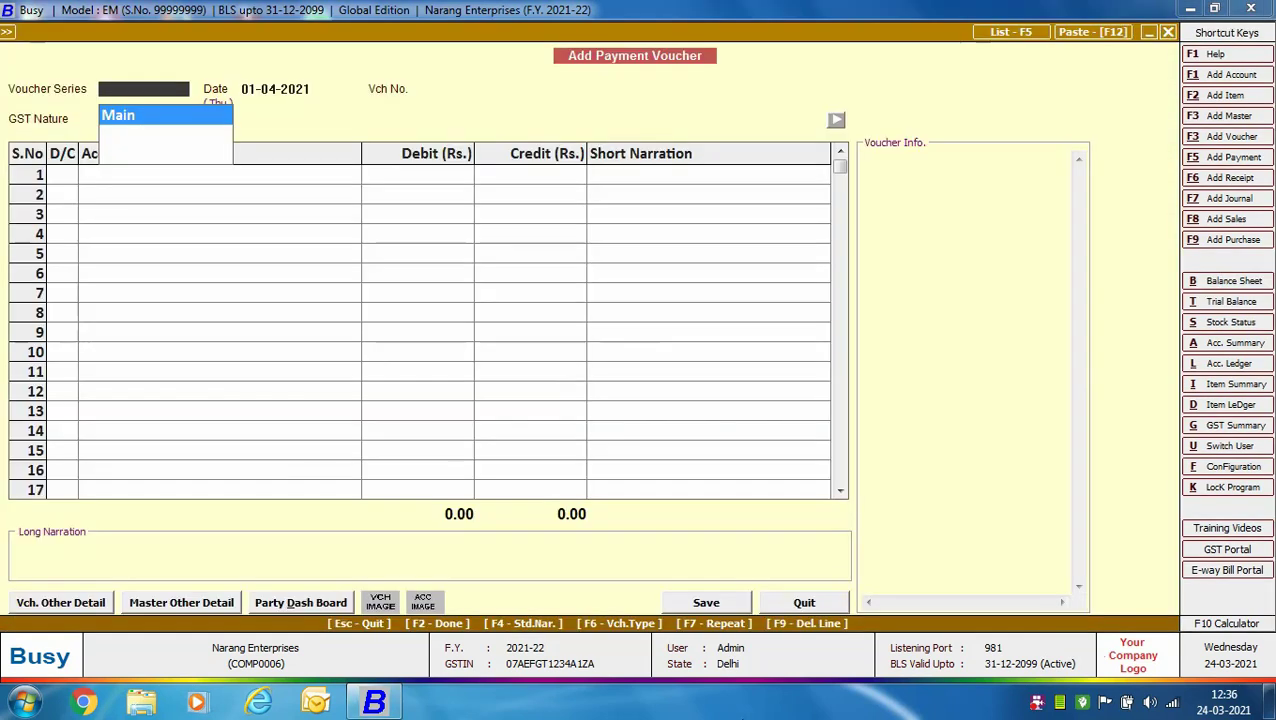
pyautogui.press('Return')
pyautogui.write('10-4')
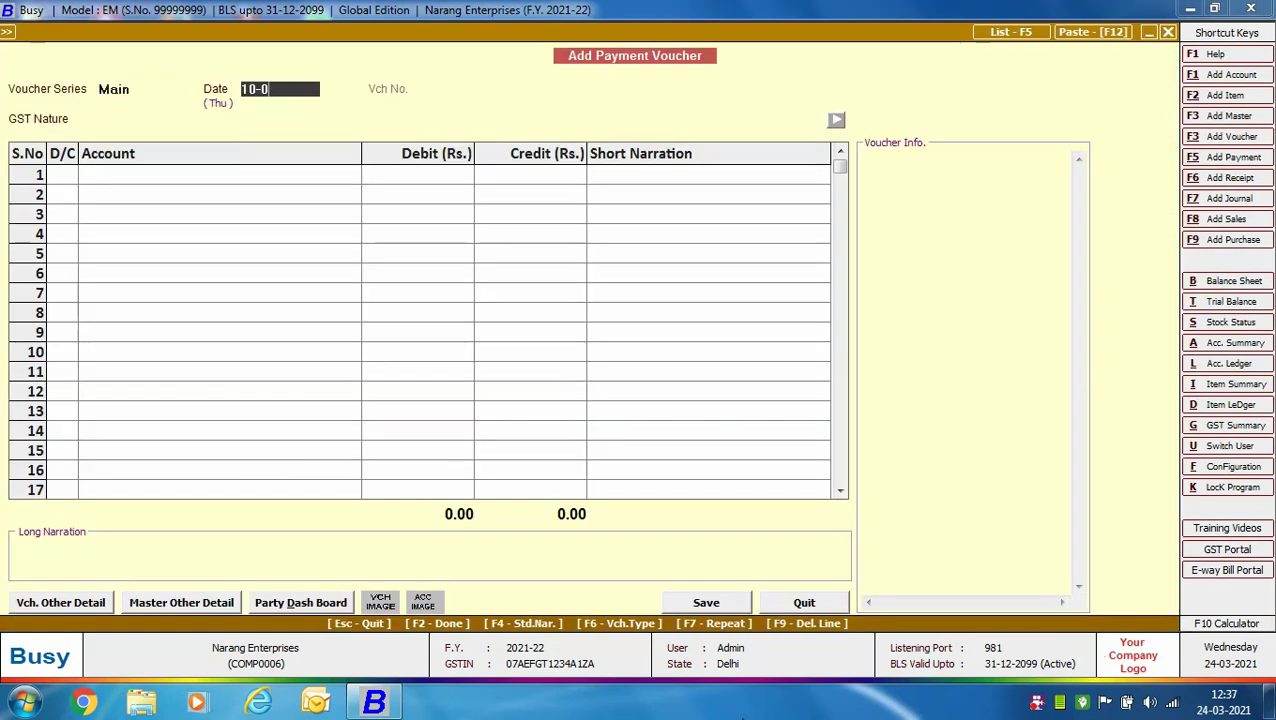
pyautogui.press('Return')
pyautogui.press('Down')
pyautogui.press('Down')
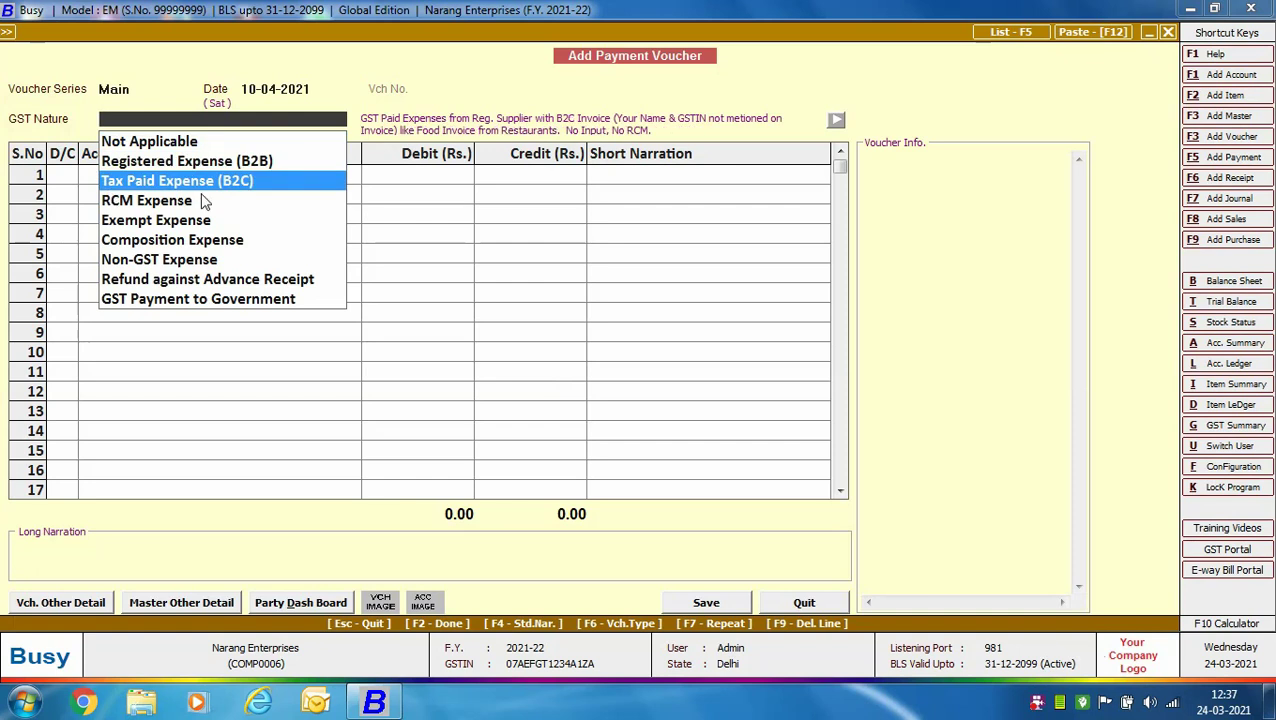
pyautogui.press('Return')
# Debit Groceries (Coffee / Tea) 900.00 after reviewing its master, and credit Cash.
pyautogui.press('Return')
pyautogui.write('gr')
pyautogui.press('Return')
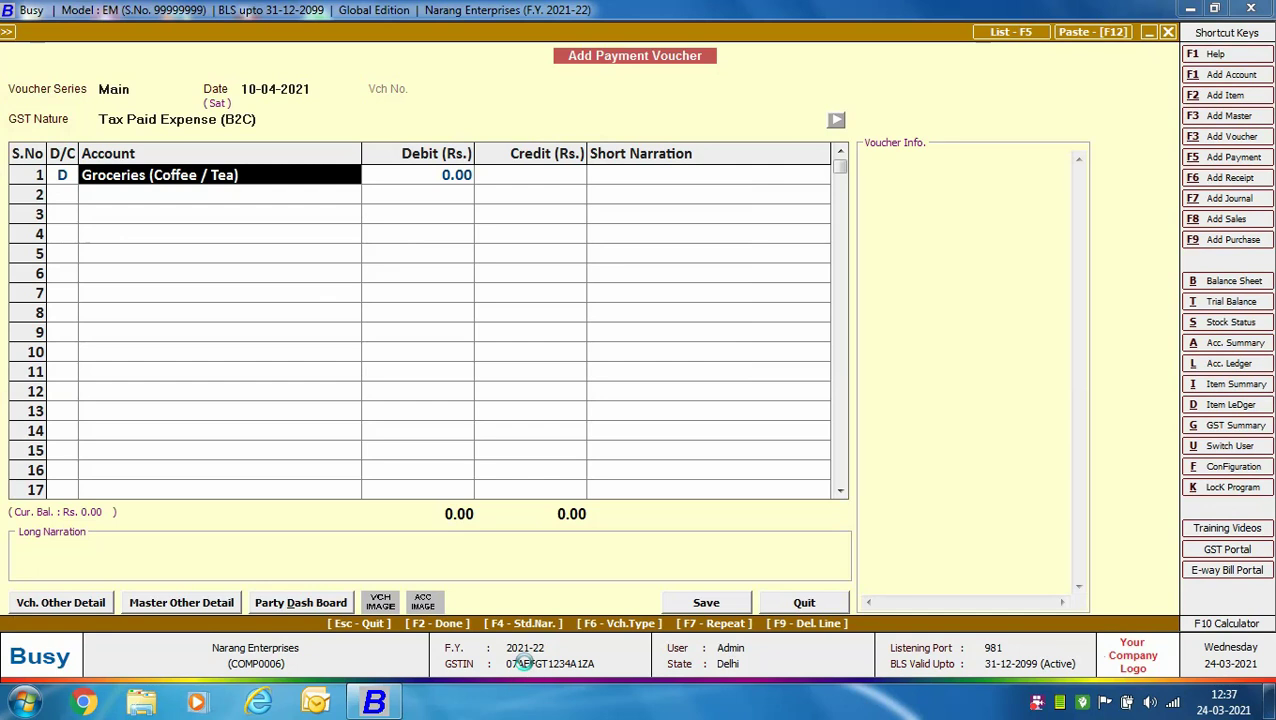
pyautogui.hotkey('ctrl', 'Return')
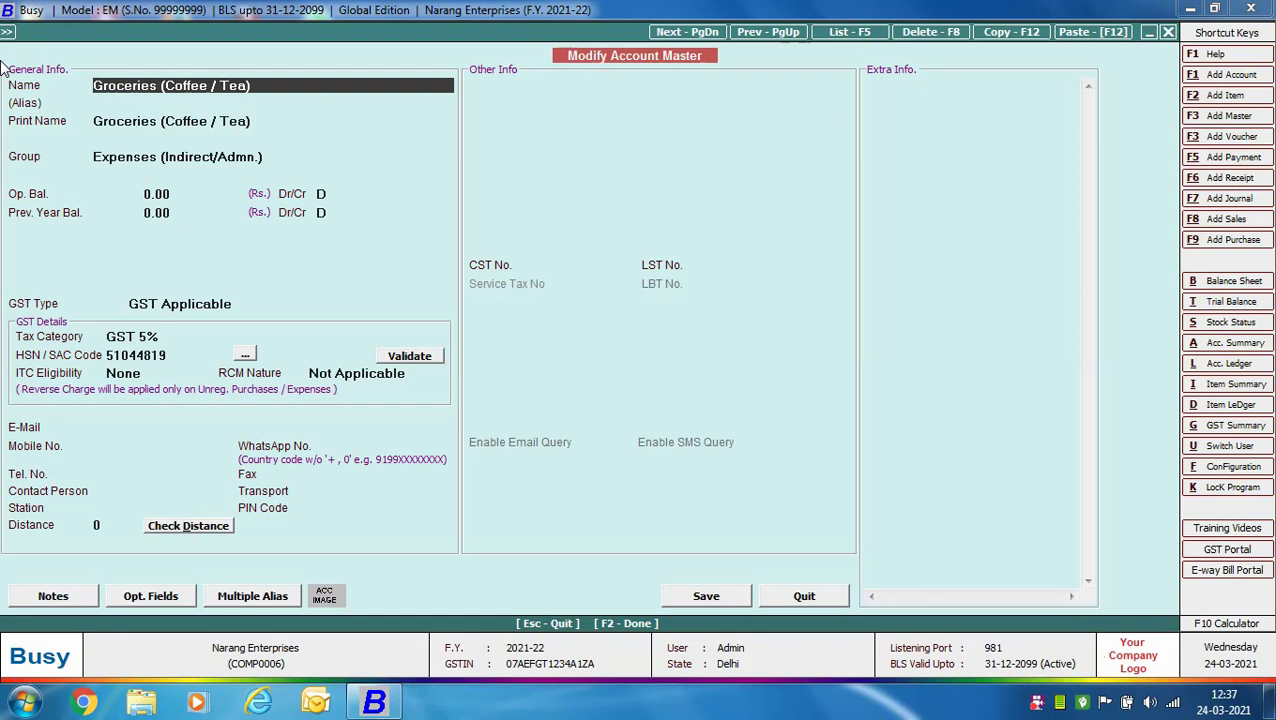
pyautogui.click(800, 595)
pyautogui.press('Return')
pyautogui.write('900')
pyautogui.press('Return')
pyautogui.press('Return')
pyautogui.write('cas')
pyautogui.press('Return')
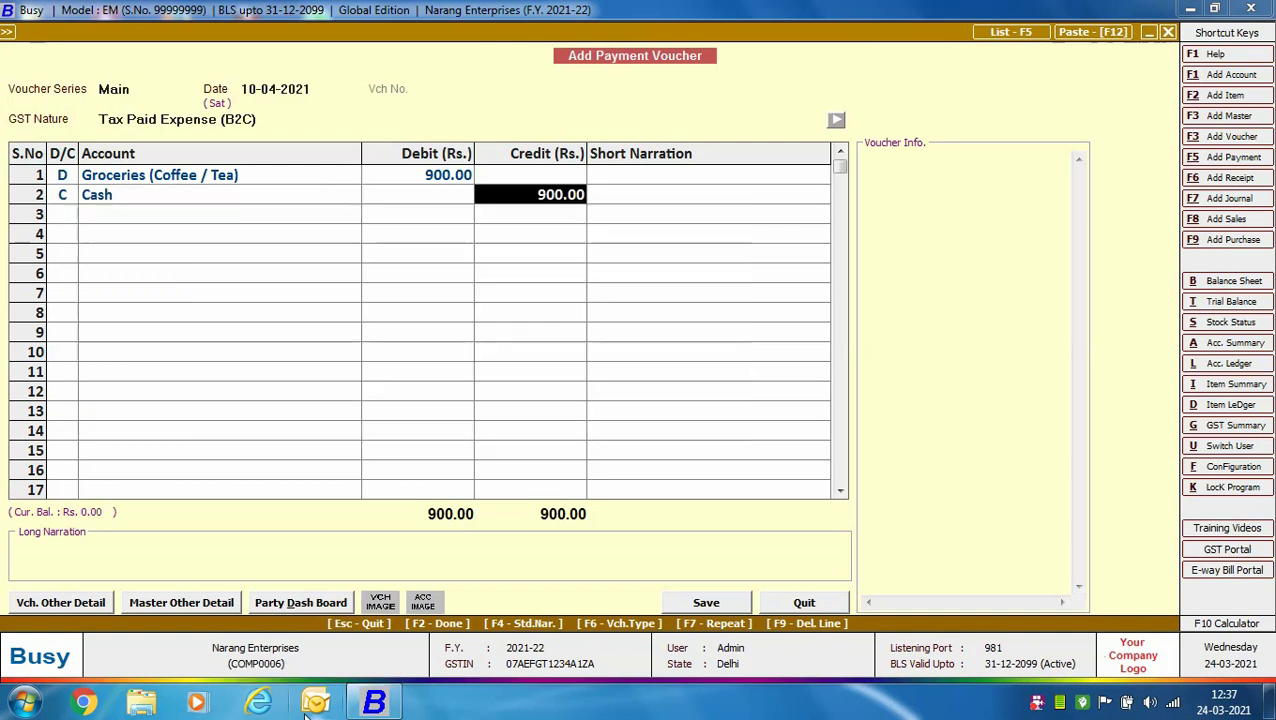
pyautogui.press('Return')
pyautogui.press('Return')
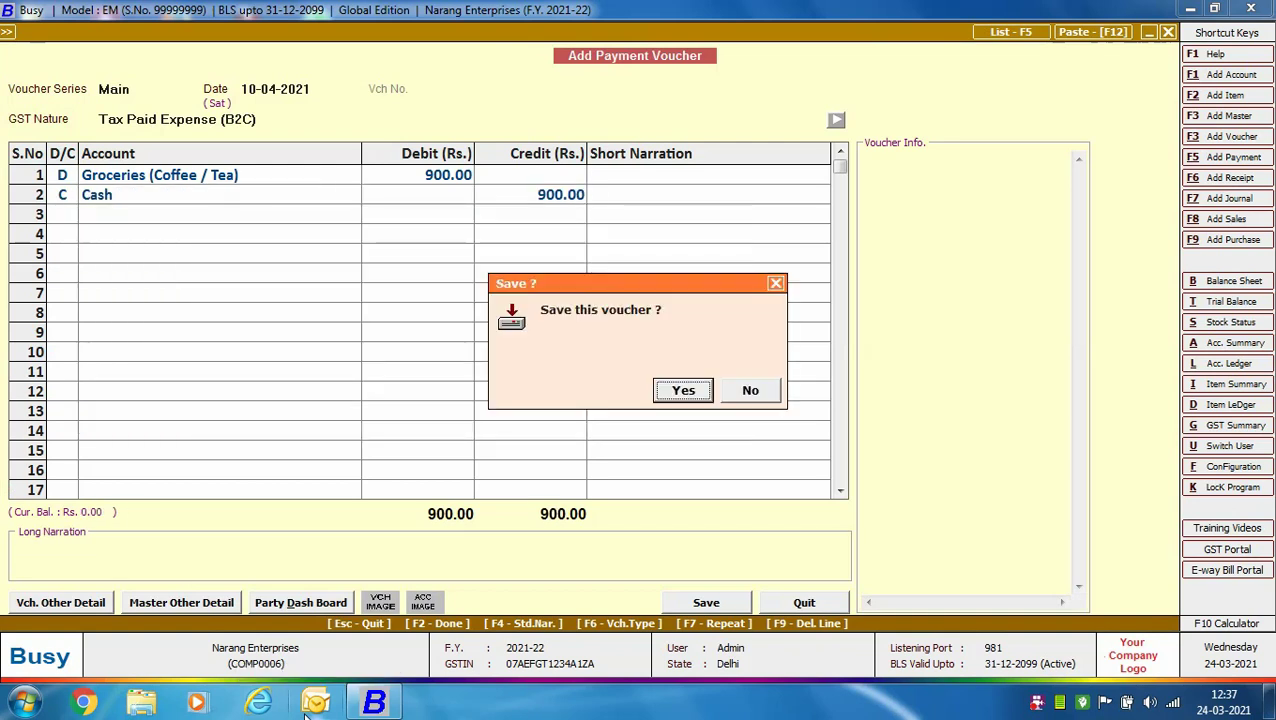
# Confirm saving the 900.00 Groceries payment voucher.
pyautogui.press('Return')
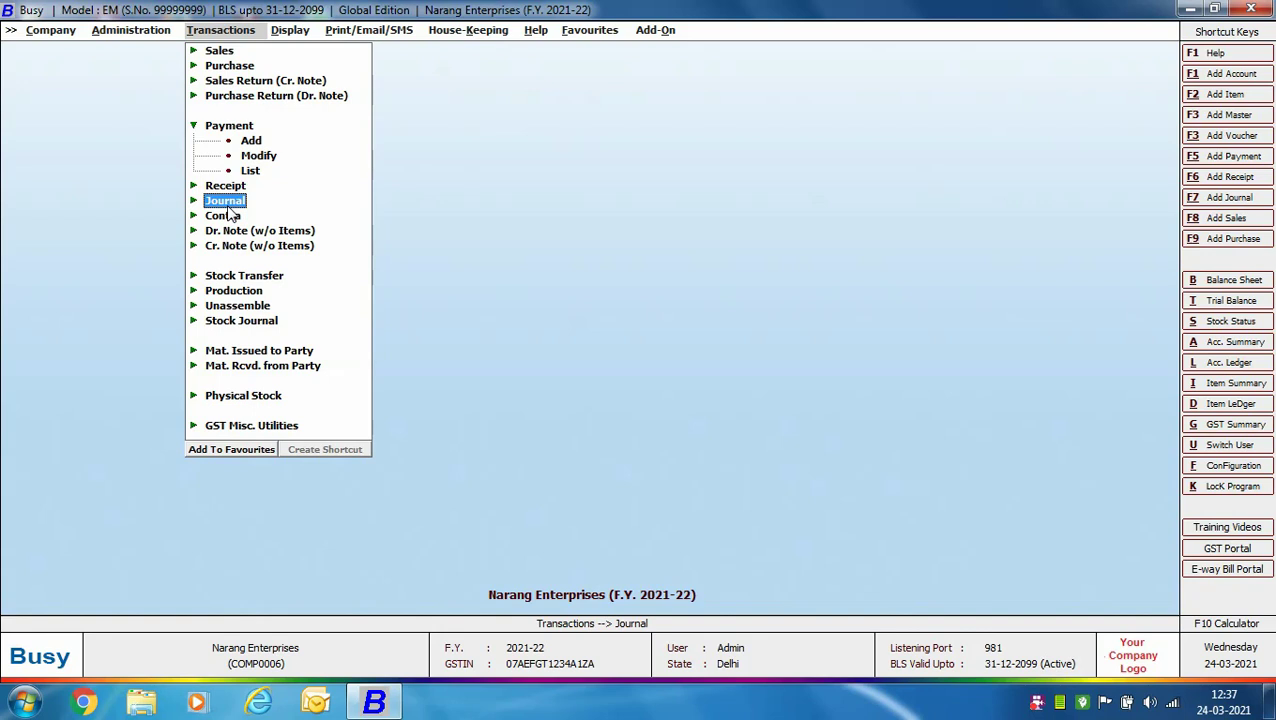
# Add a Main-series journal voucher with GST Nature RCM Expense.
pyautogui.press('Return')
pyautogui.press('Down')
pyautogui.press('Return')
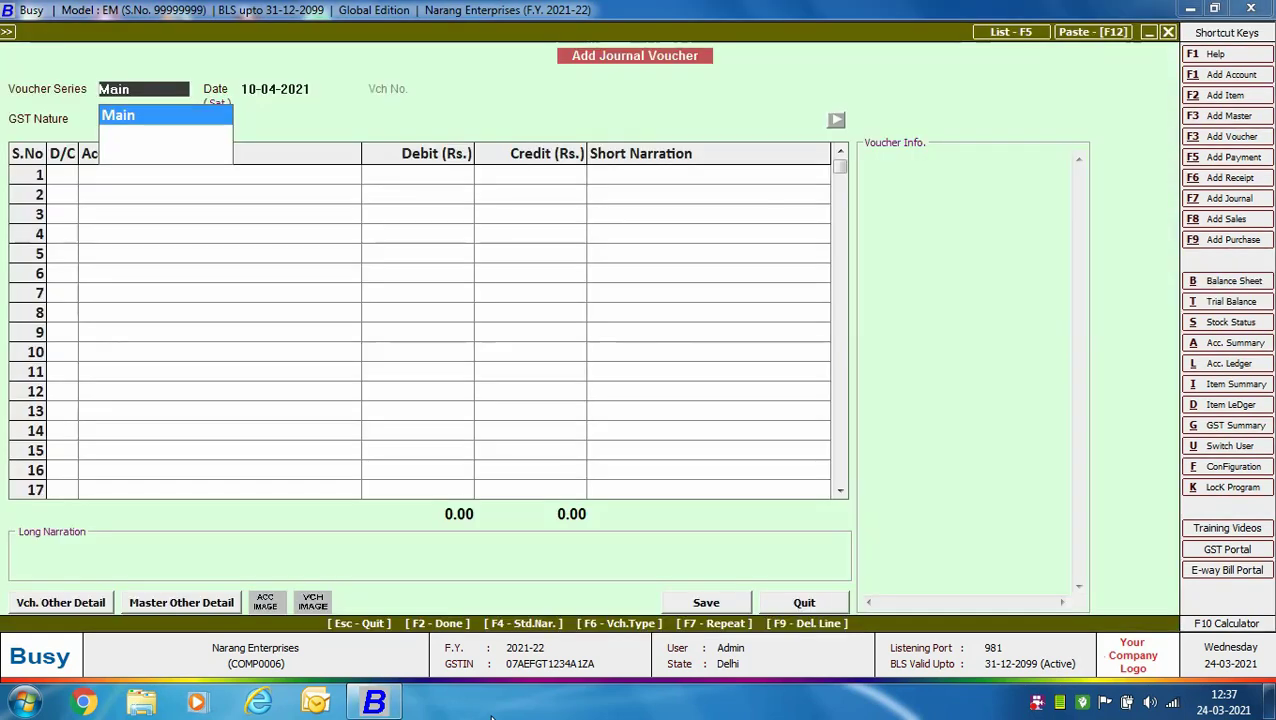
pyautogui.press('Return')
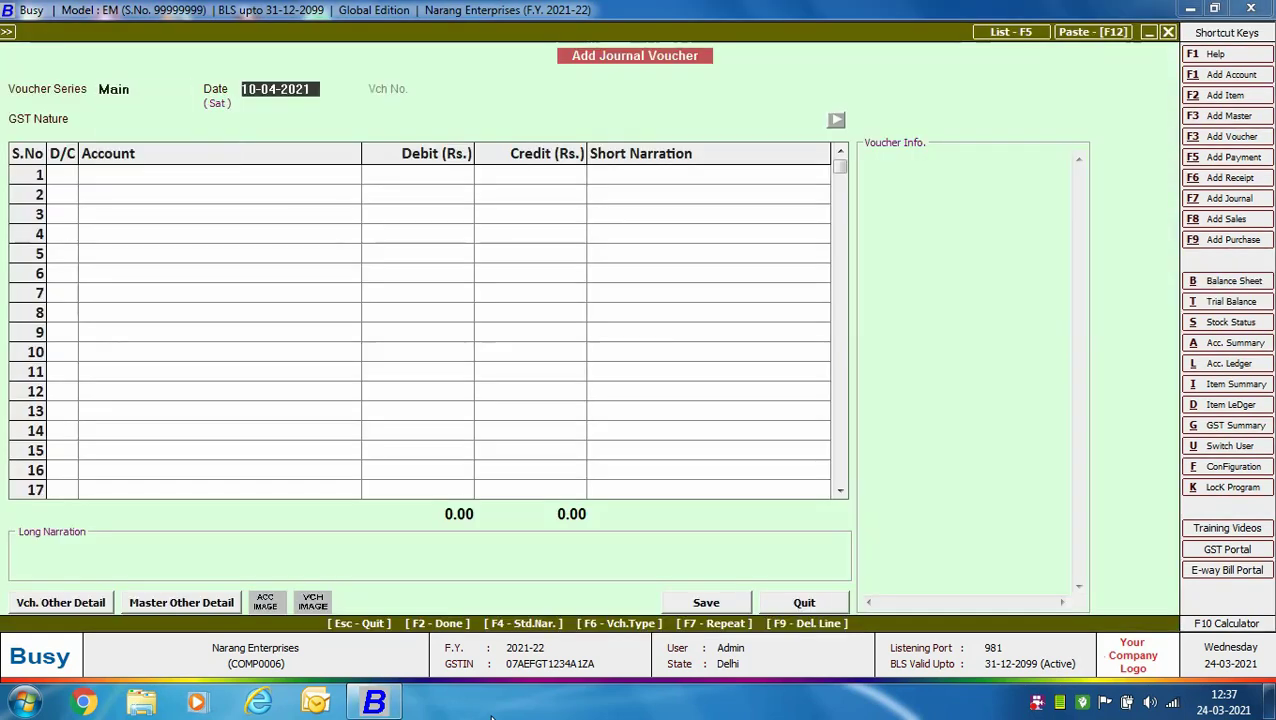
pyautogui.press('Return')
pyautogui.press('Down')
pyautogui.press('Down')
pyautogui.press('Down')
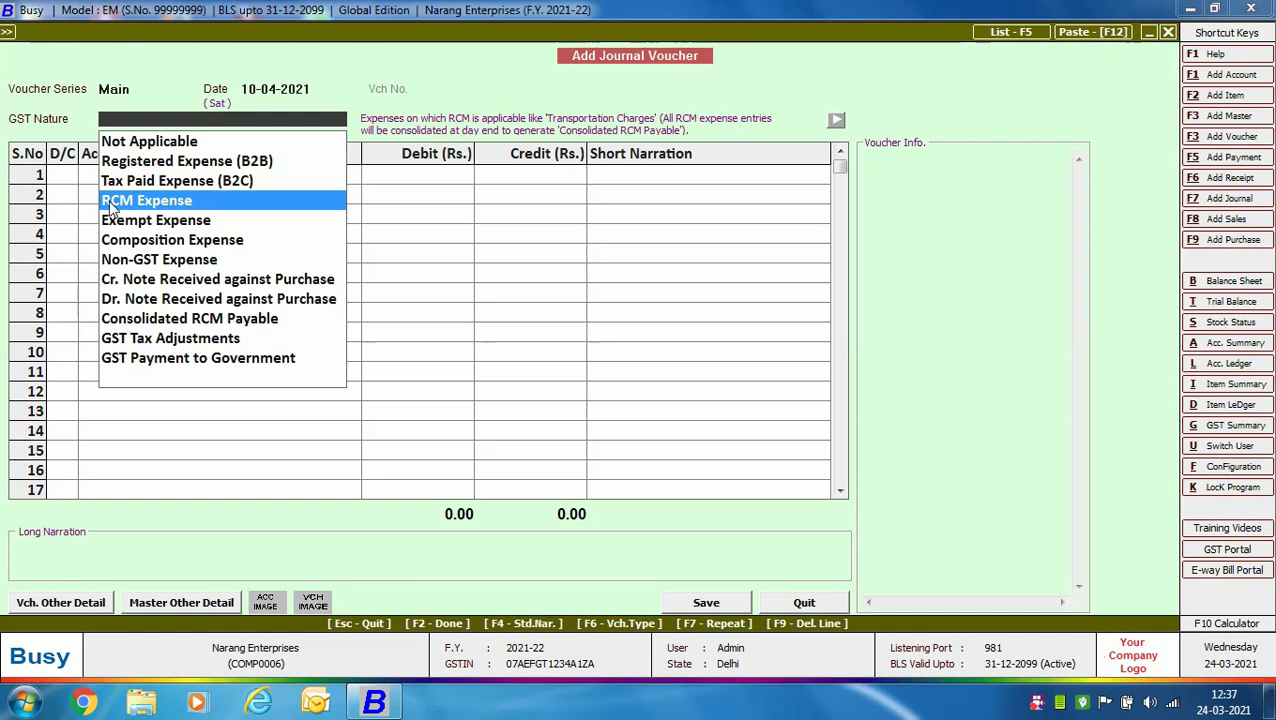
pyautogui.press('Return')
pyautogui.press('Return')
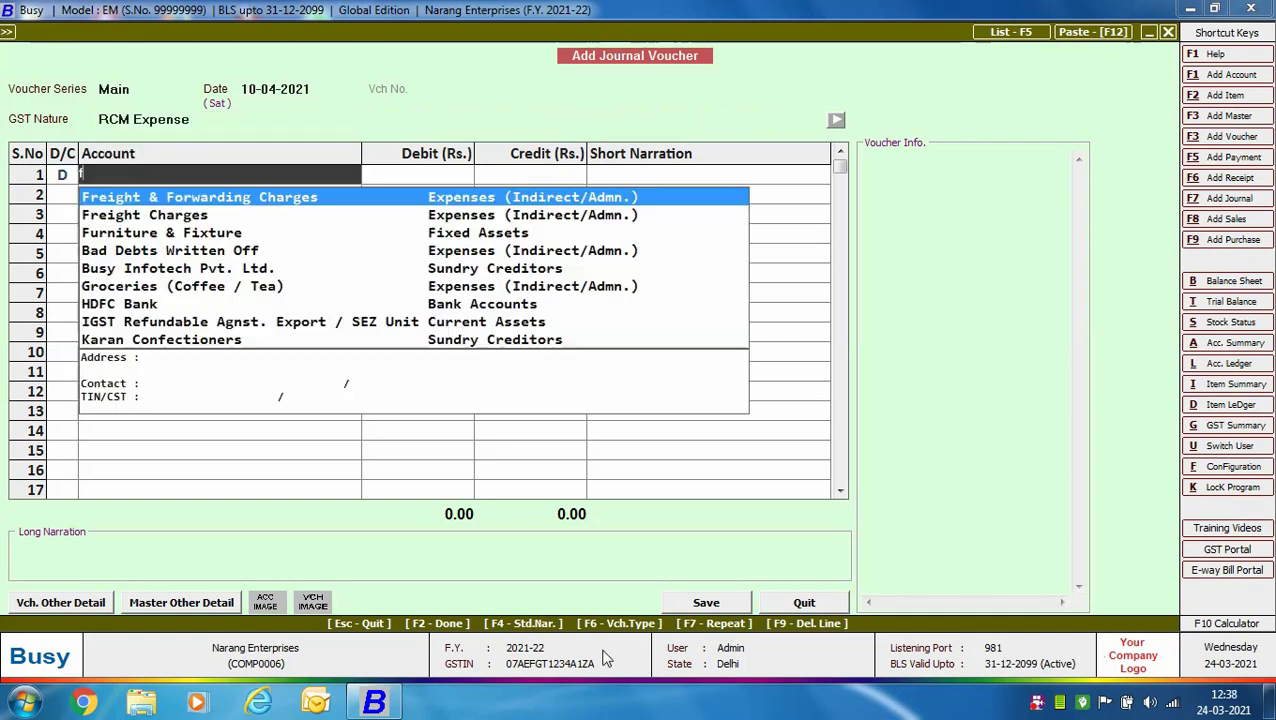
# Debit Freight Charges 10,000.00 after reviewing its account master.
pyautogui.write('fr')
pyautogui.press('Down')
pyautogui.press('Return')
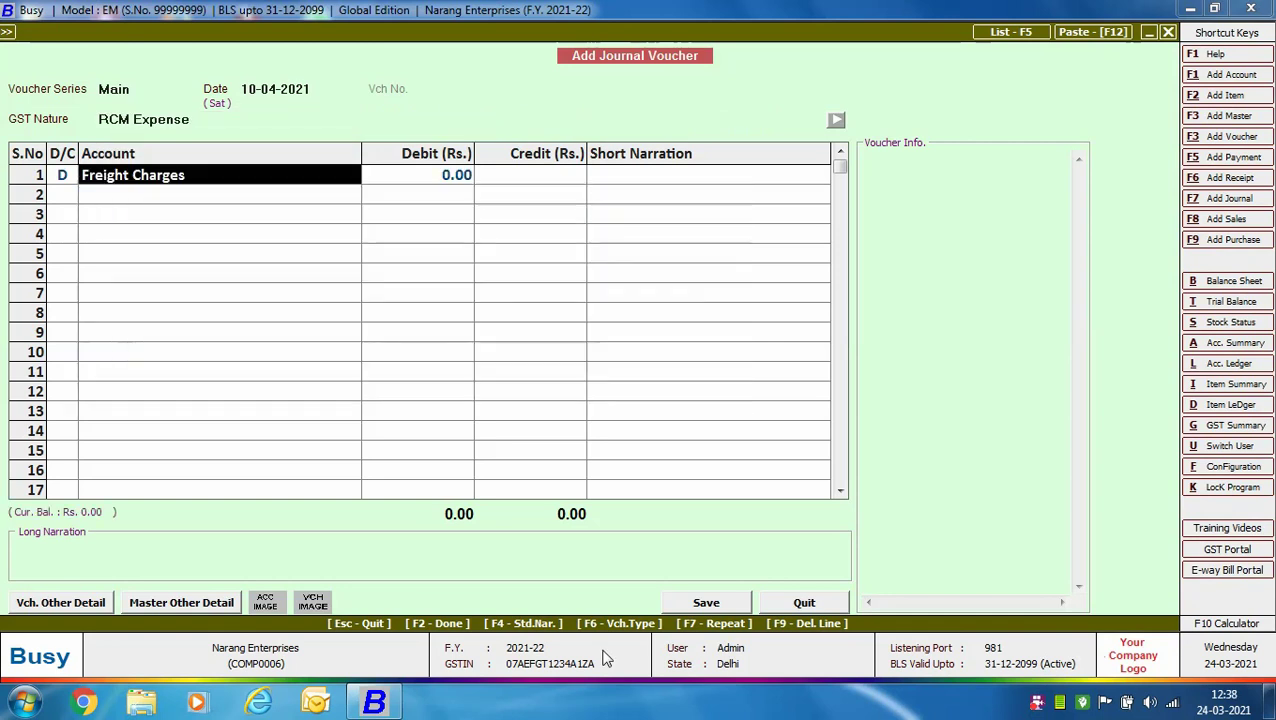
pyautogui.hotkey('ctrl', 'Return')
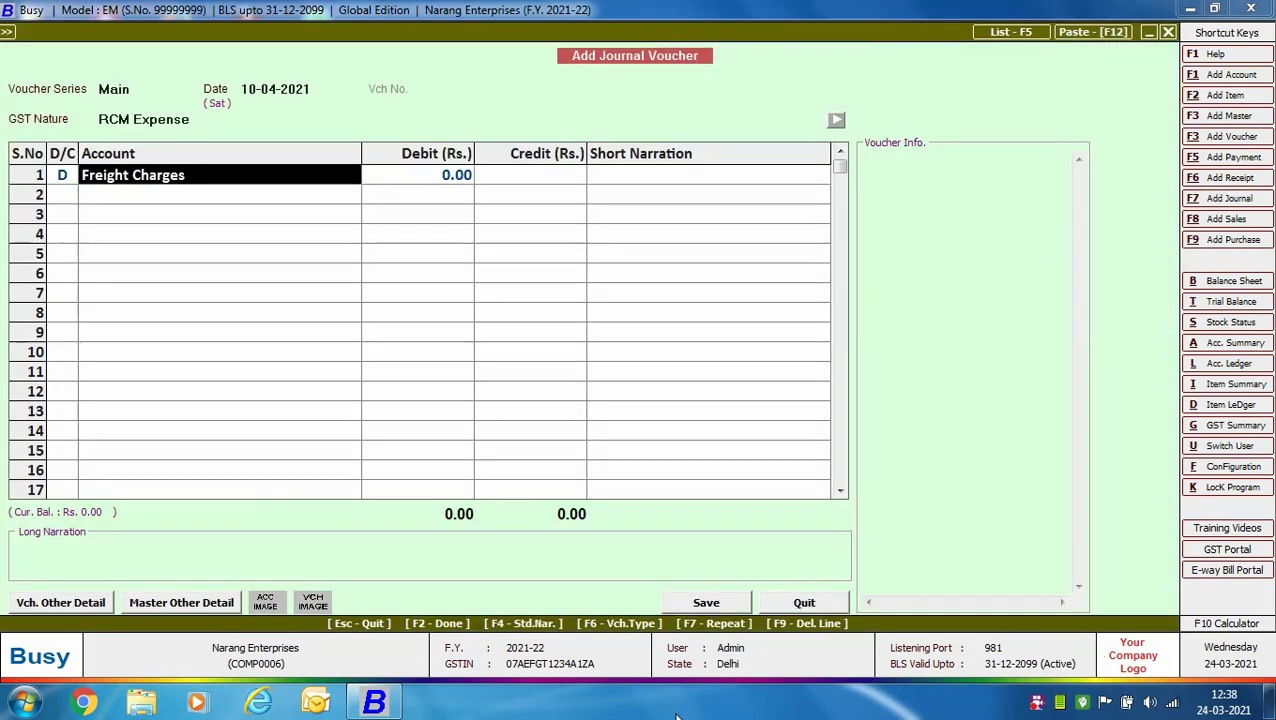
pyautogui.press('Return')
pyautogui.write('10000')
pyautogui.press('Return')
# Credit India Goods Carriers 10,000.00 to balance the journal.
pyautogui.press('Return')
pyautogui.press('Return')
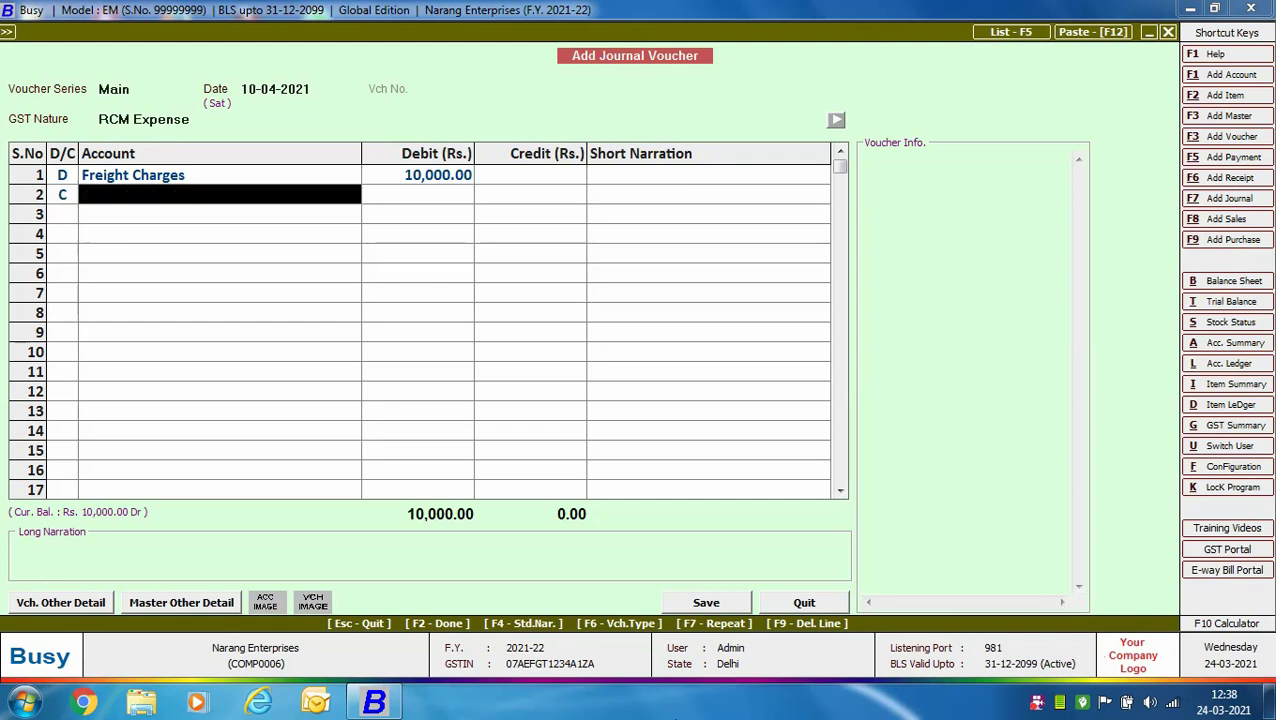
pyautogui.write('indi')
pyautogui.press('Return')
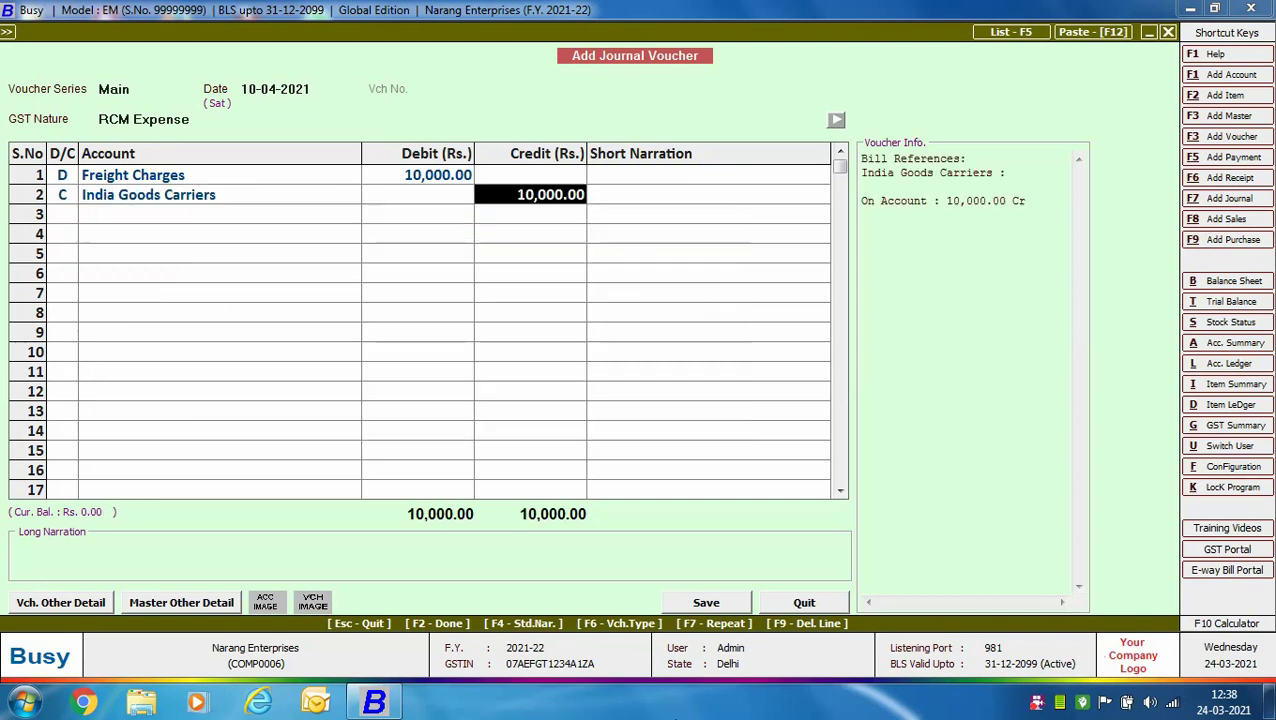
pyautogui.press('Return')
pyautogui.press('Return')
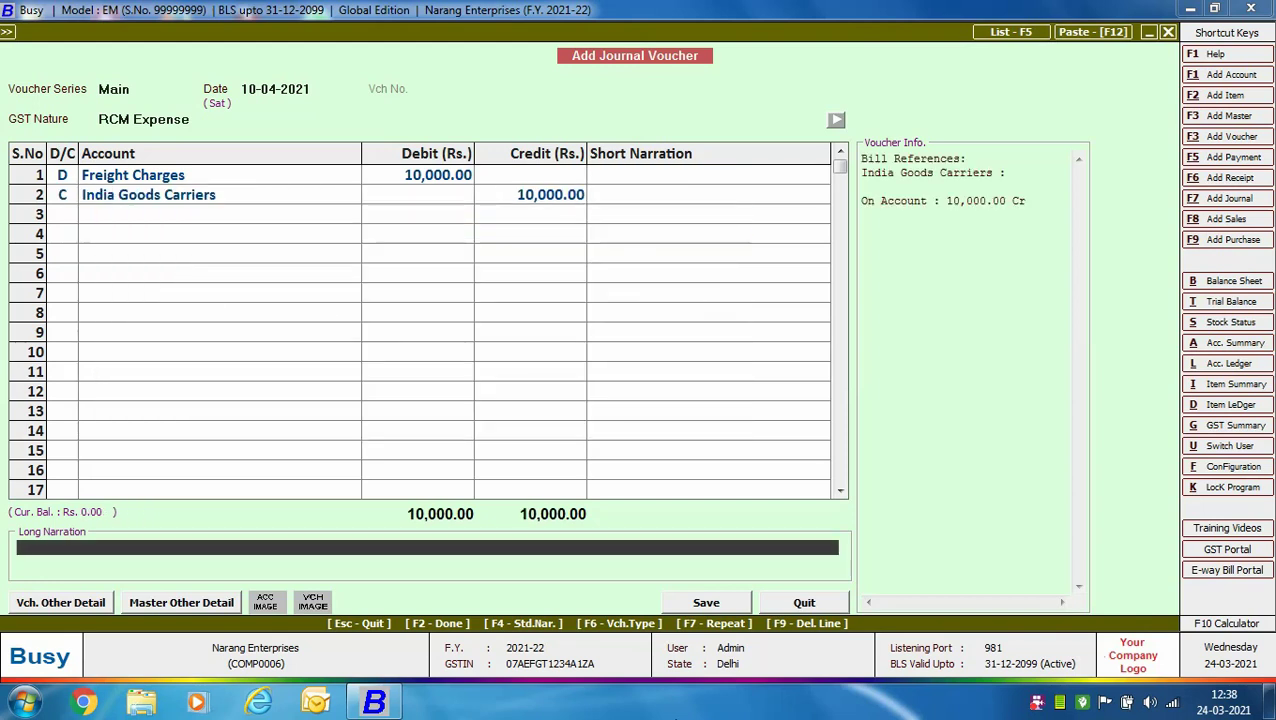
pyautogui.press('Return')
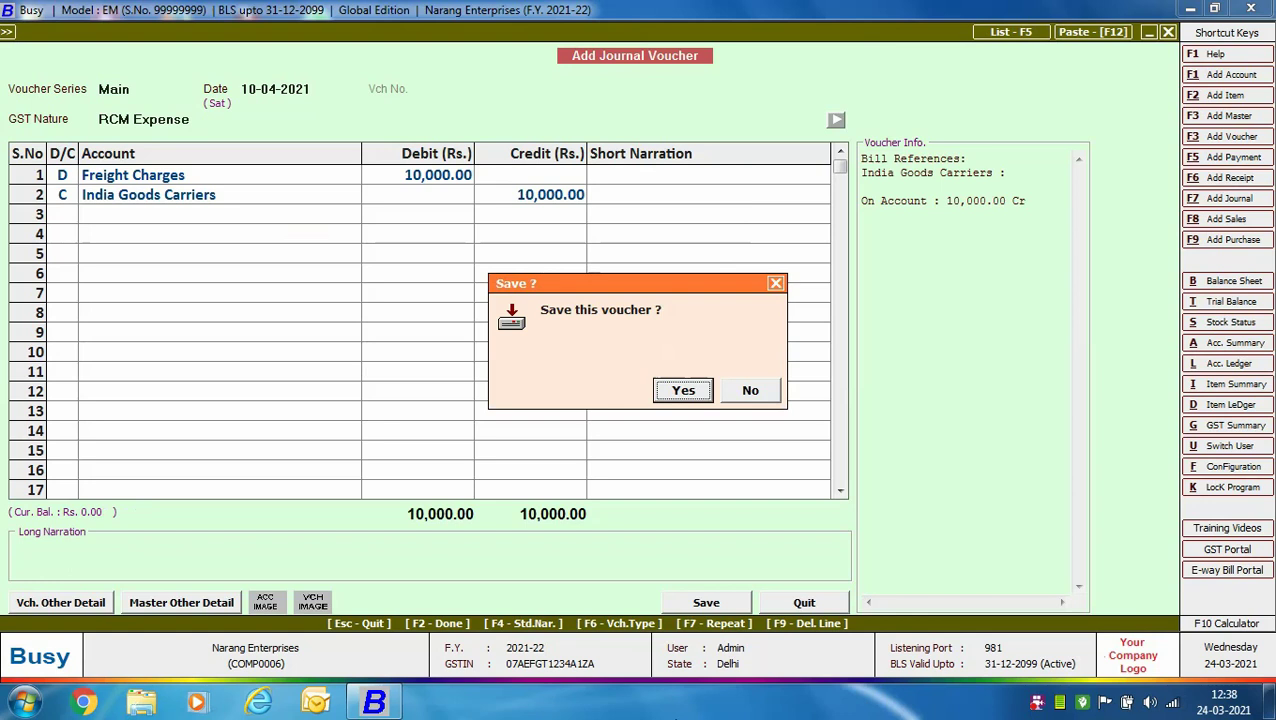
# Save the Freight Charges RCM journal and expand the Purchase entries.
pyautogui.press('Return')
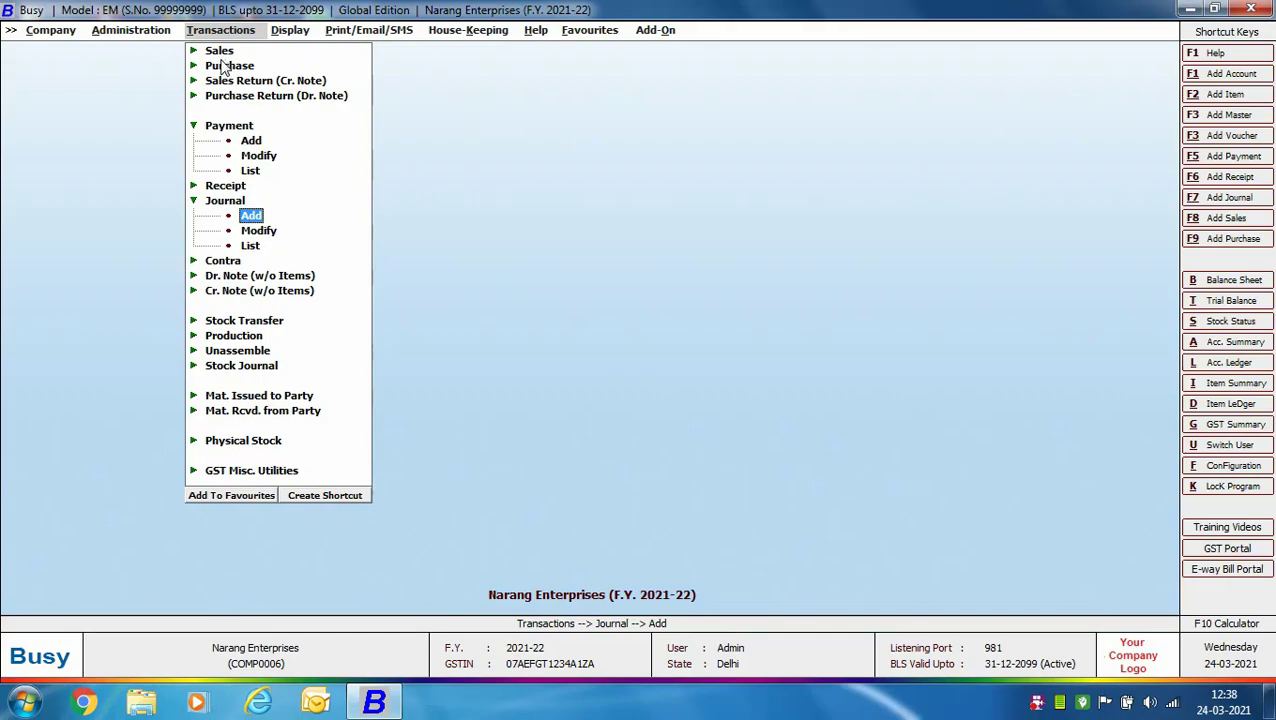
pyautogui.click(228, 65)
# Start an L/GST-18% purchase from Maruti Suzuki Authorised Service Centre with ITC Eligibility None.
pyautogui.press('Return')
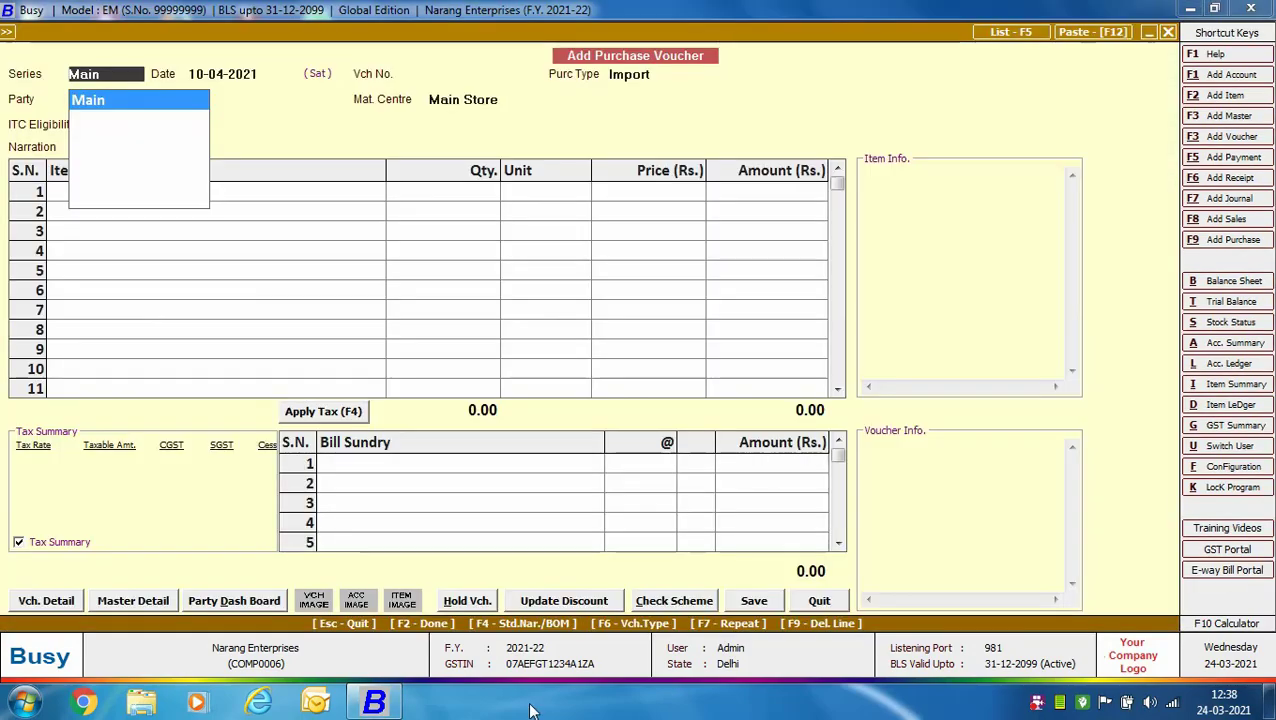
pyautogui.press('Return')
pyautogui.press('Return')
pyautogui.press('Return')
pyautogui.press('Down')
pyautogui.press('Down')
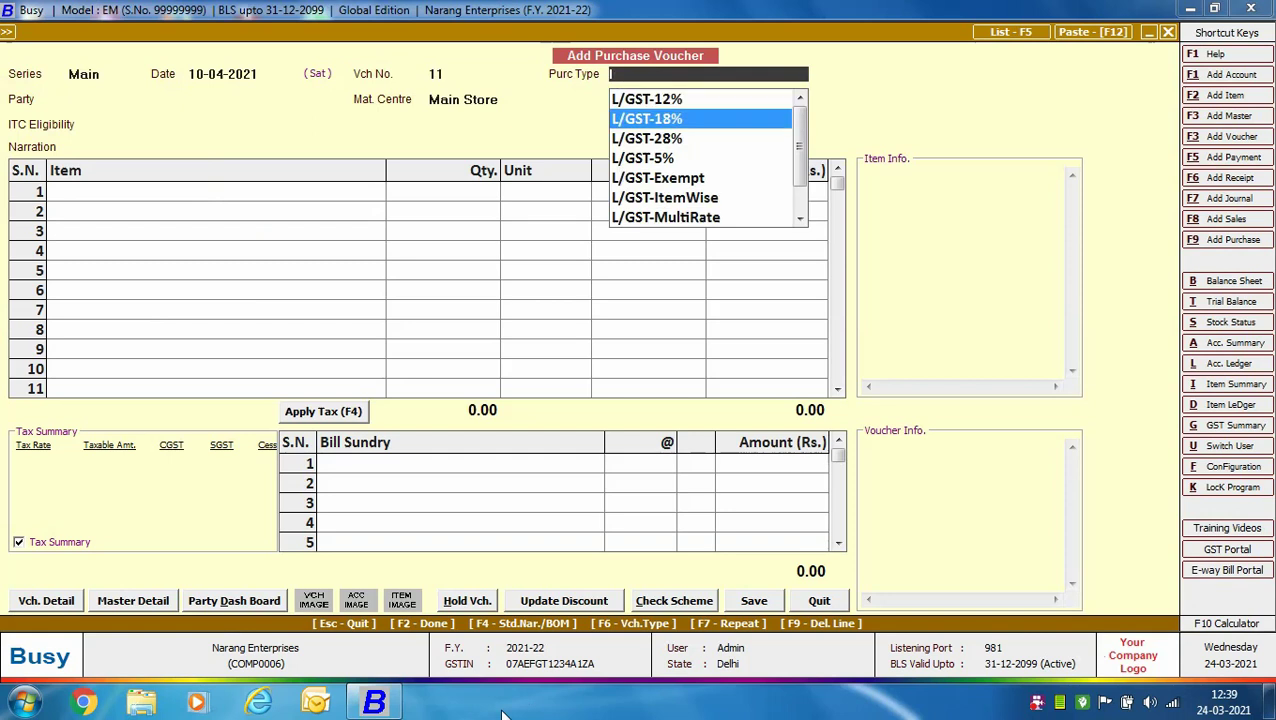
pyautogui.press('Return')
pyautogui.write('ma')
pyautogui.press('Return')
pyautogui.press('Down')
pyautogui.press('Down')
pyautogui.press('Down')
pyautogui.press('Return')
pyautogui.press('Return')
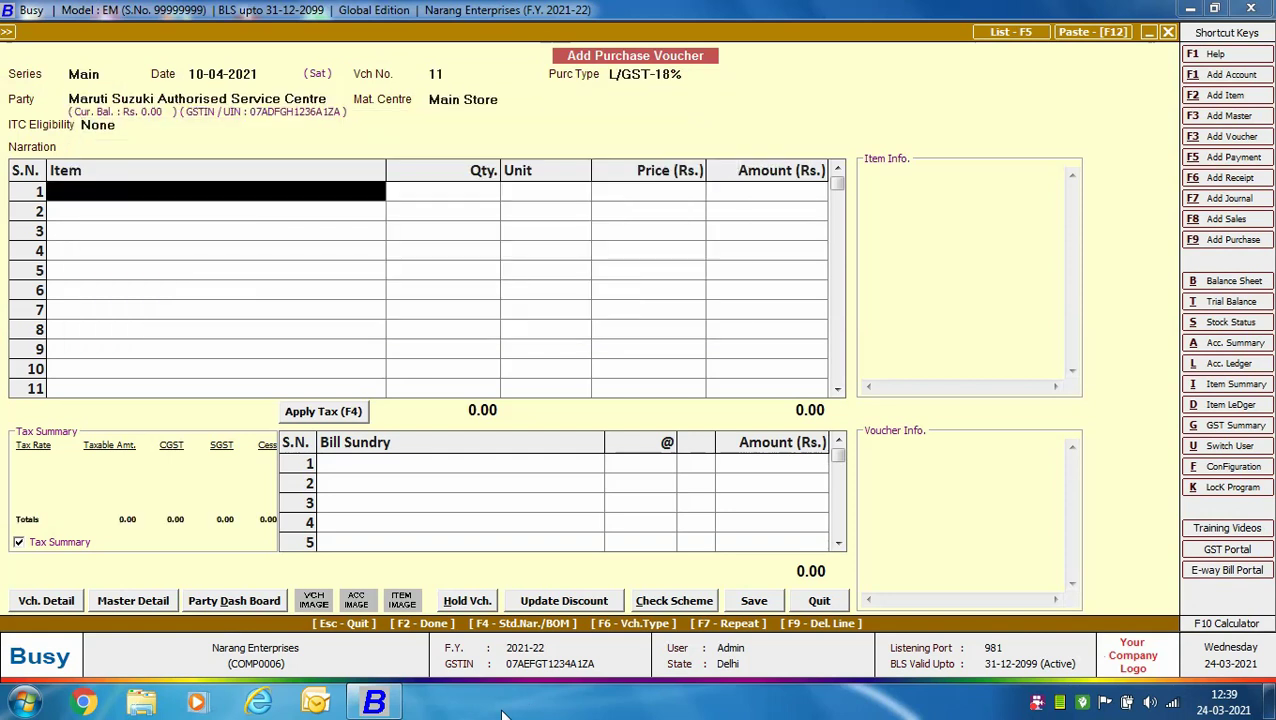
pyautogui.write('car')
pyautogui.press('Return')
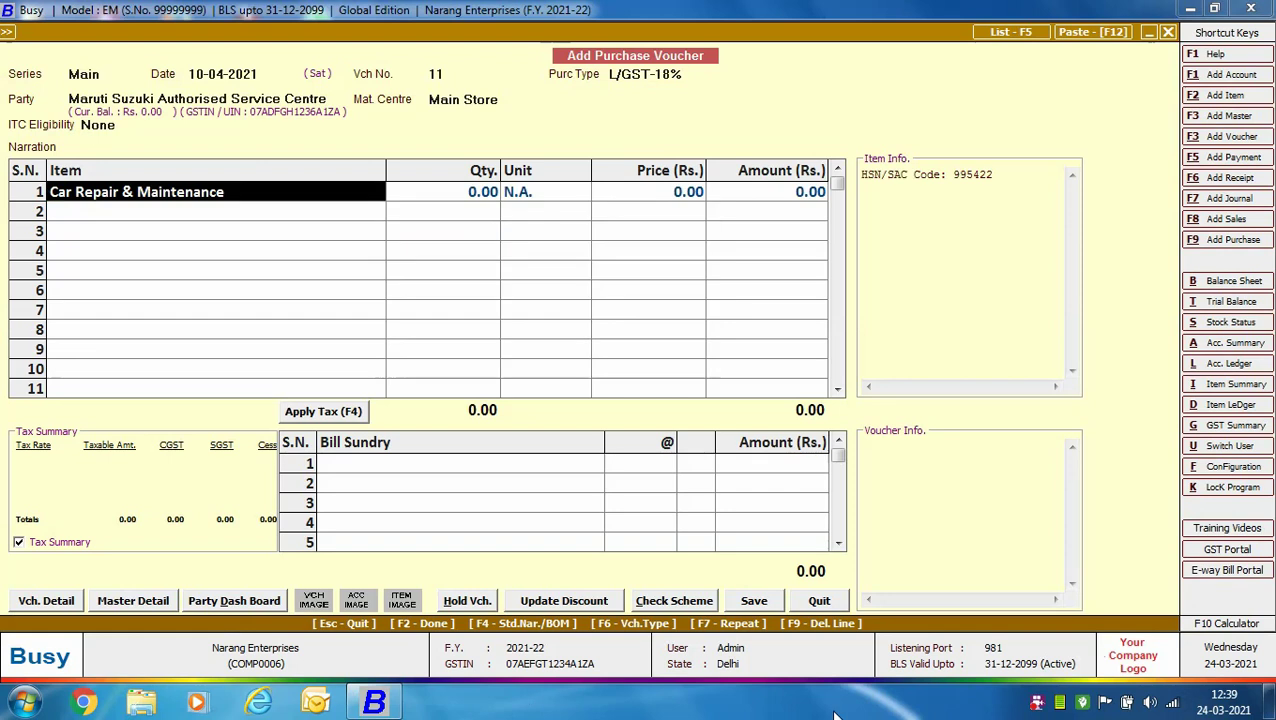
# Review the Car Repair & Maintenance item's Don't Maintain Stock Balance setting.
pyautogui.hotkey('ctrl', 'Return')
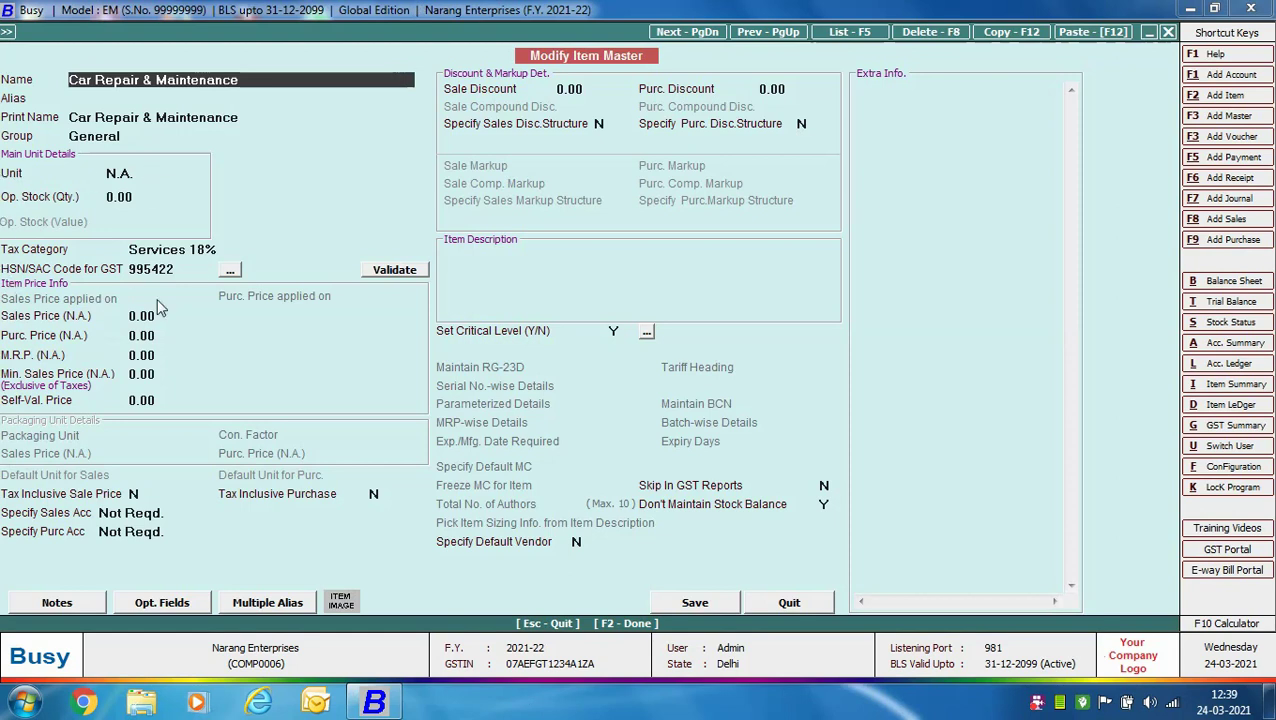
pyautogui.click(662, 505)
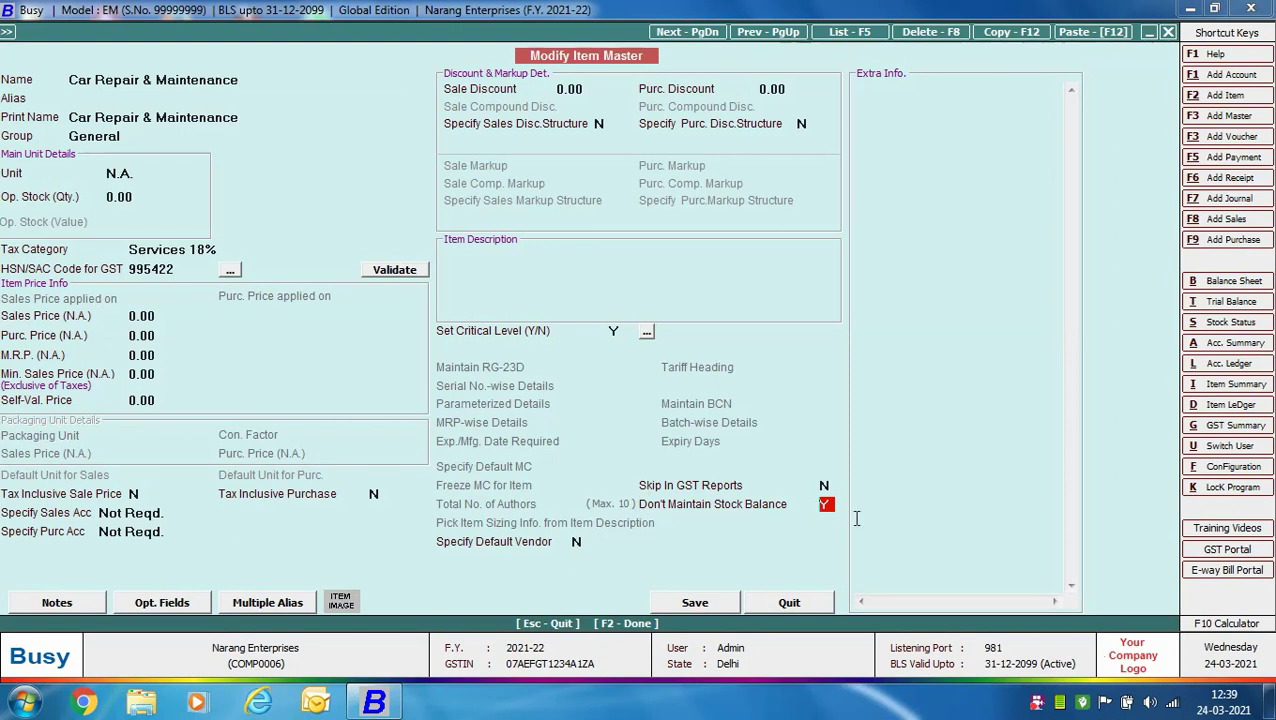
pyautogui.press('F2')
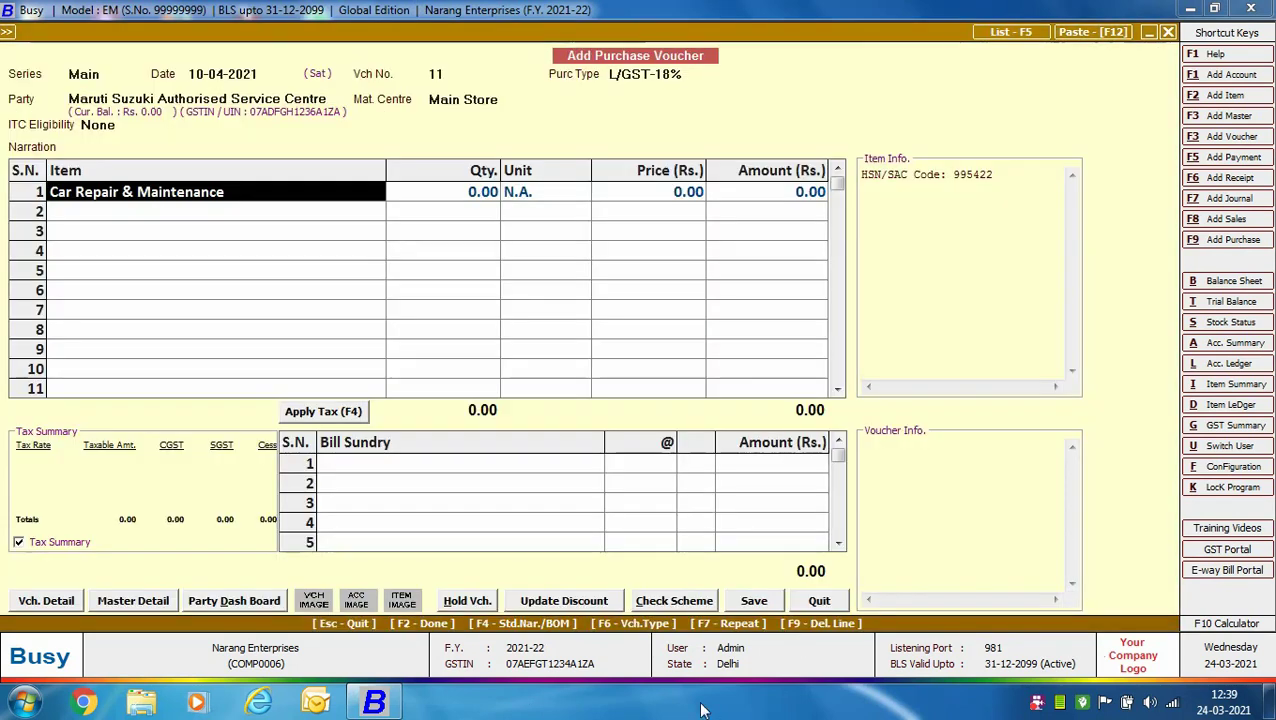
# Enter 8,000 for Car Repair & Maintenance and add CGST and SGST (ITC-None) sundries.
pyautogui.press('Return')
pyautogui.write('8,000')
pyautogui.press('Return')
pyautogui.press('Return')
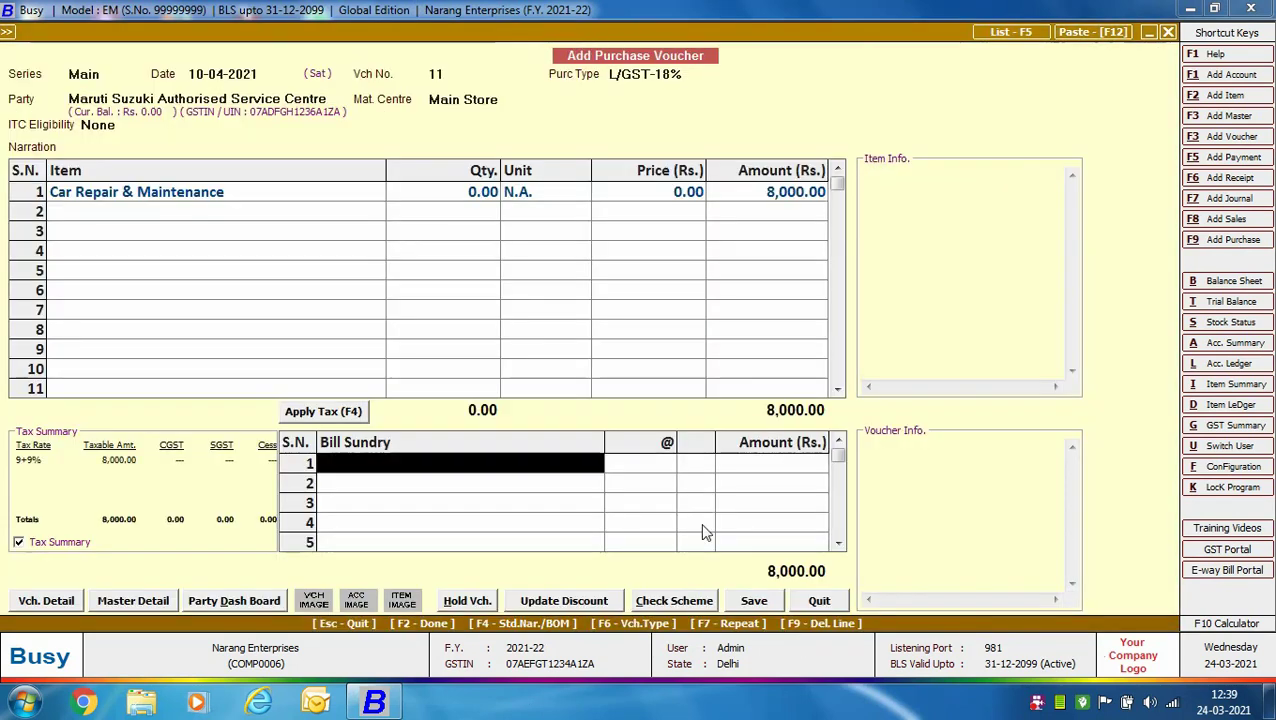
pyautogui.write('cgs')
pyautogui.press('Down')
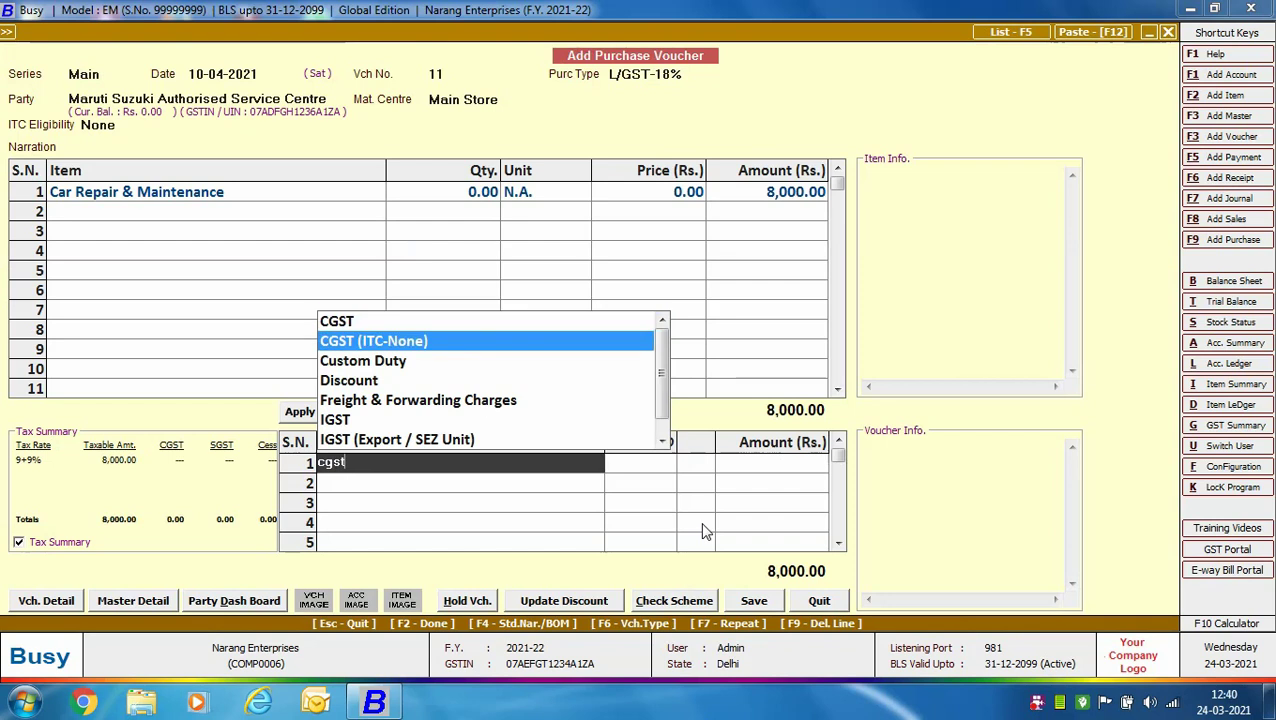
pyautogui.press('Return')
pyautogui.write('sgs')
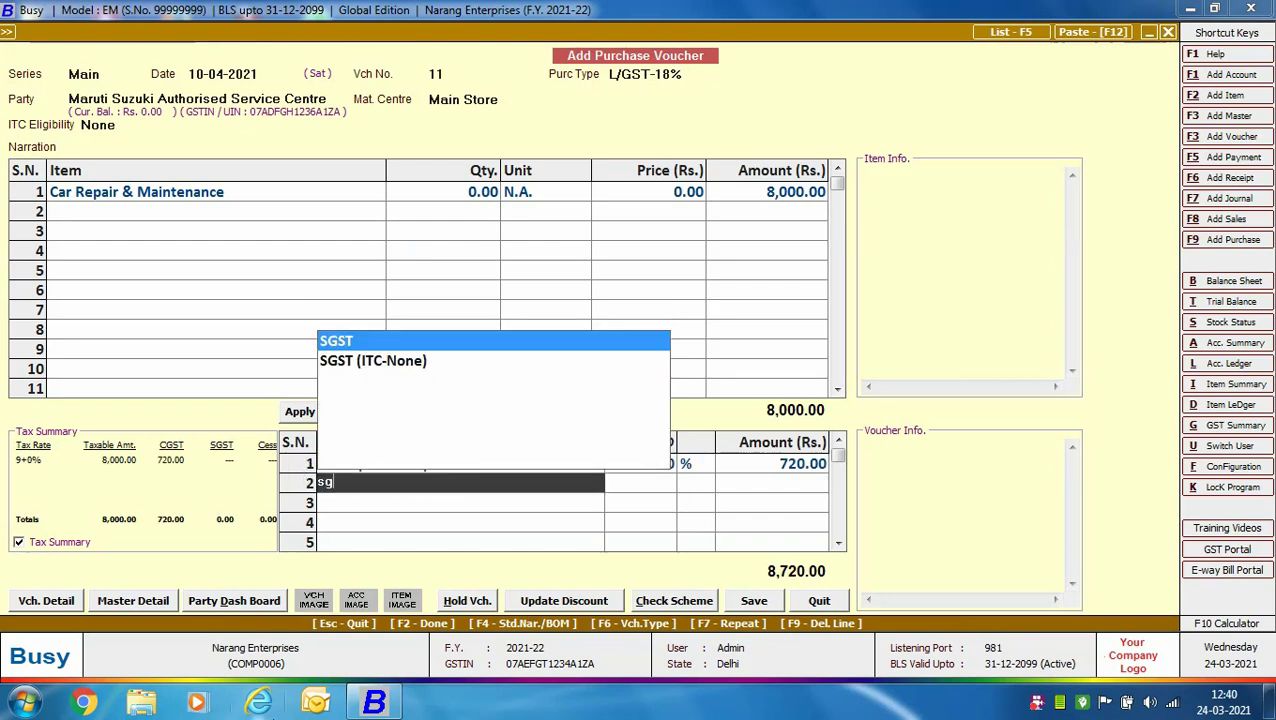
pyautogui.press('Return')
pyautogui.press('Return')
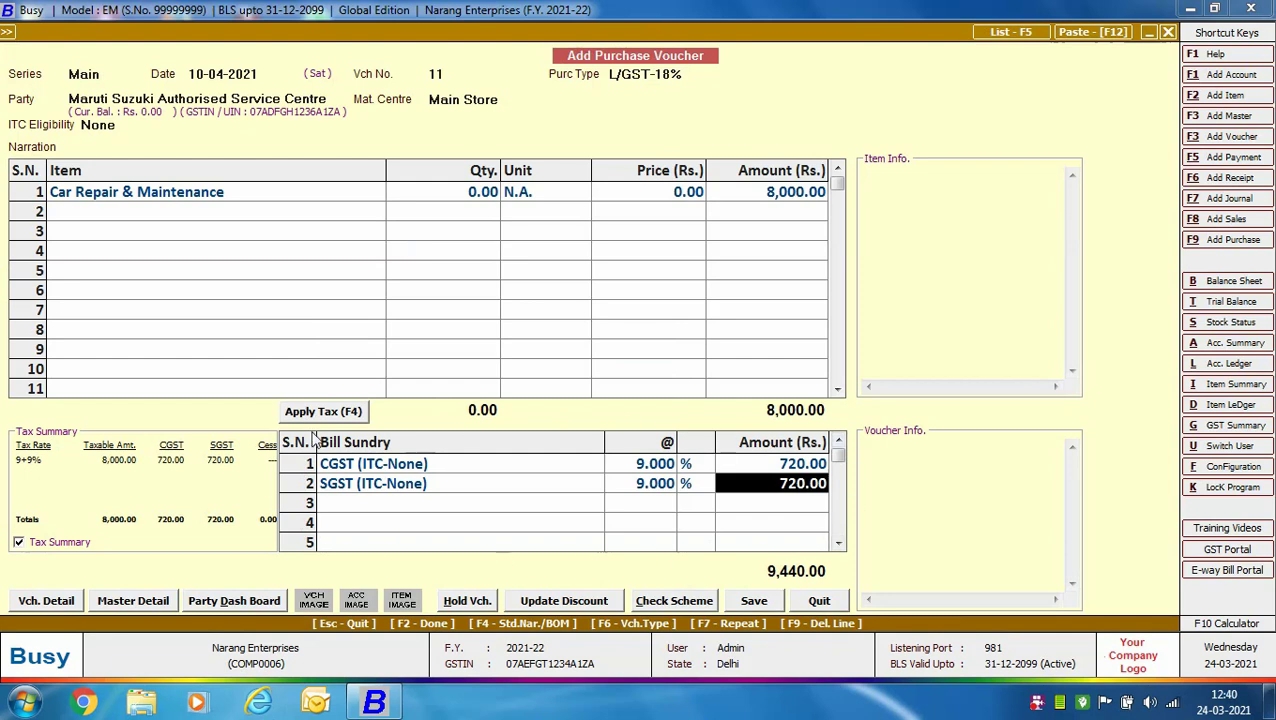
# Check the CGST (ITC-None) tax master, then return to the voucher.
pyautogui.click(340, 468)
pyautogui.hotkey('ctrl', 'Return')
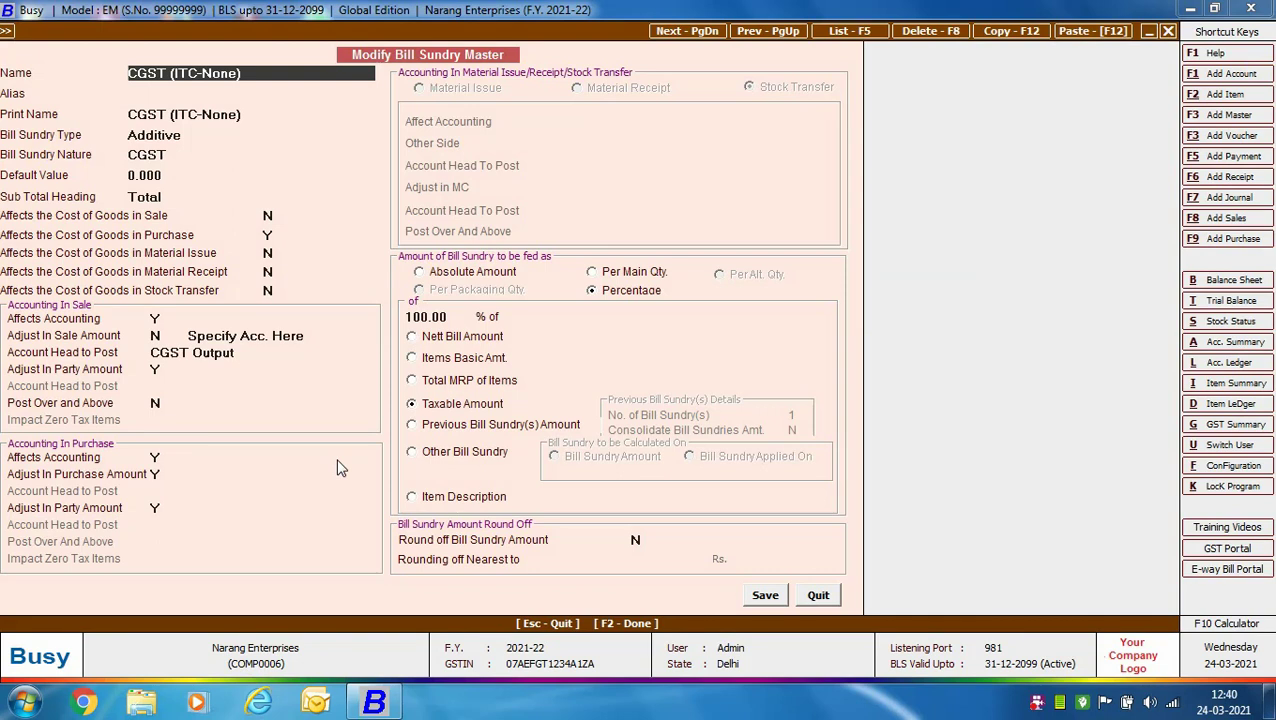
pyautogui.click(760, 598)
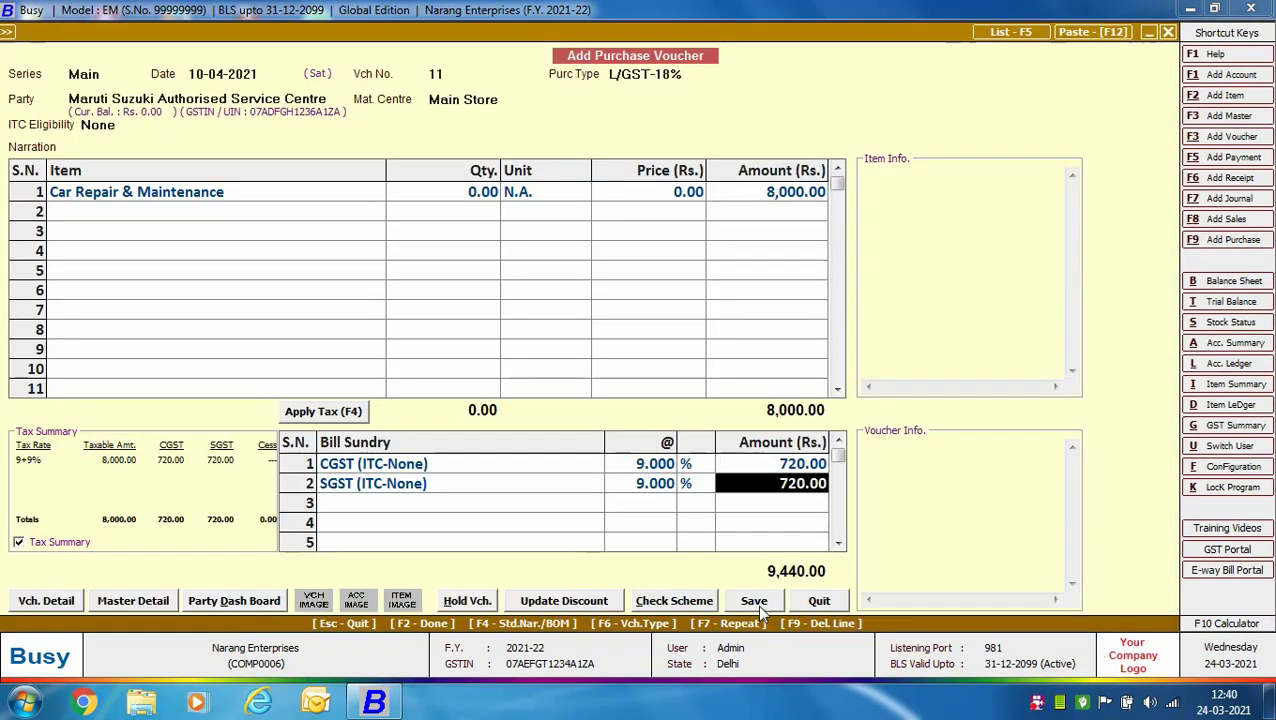
# Save the 9,440.00 car repair purchase with bill number 911, bill date 10-04-2021.
pyautogui.click(755, 601)
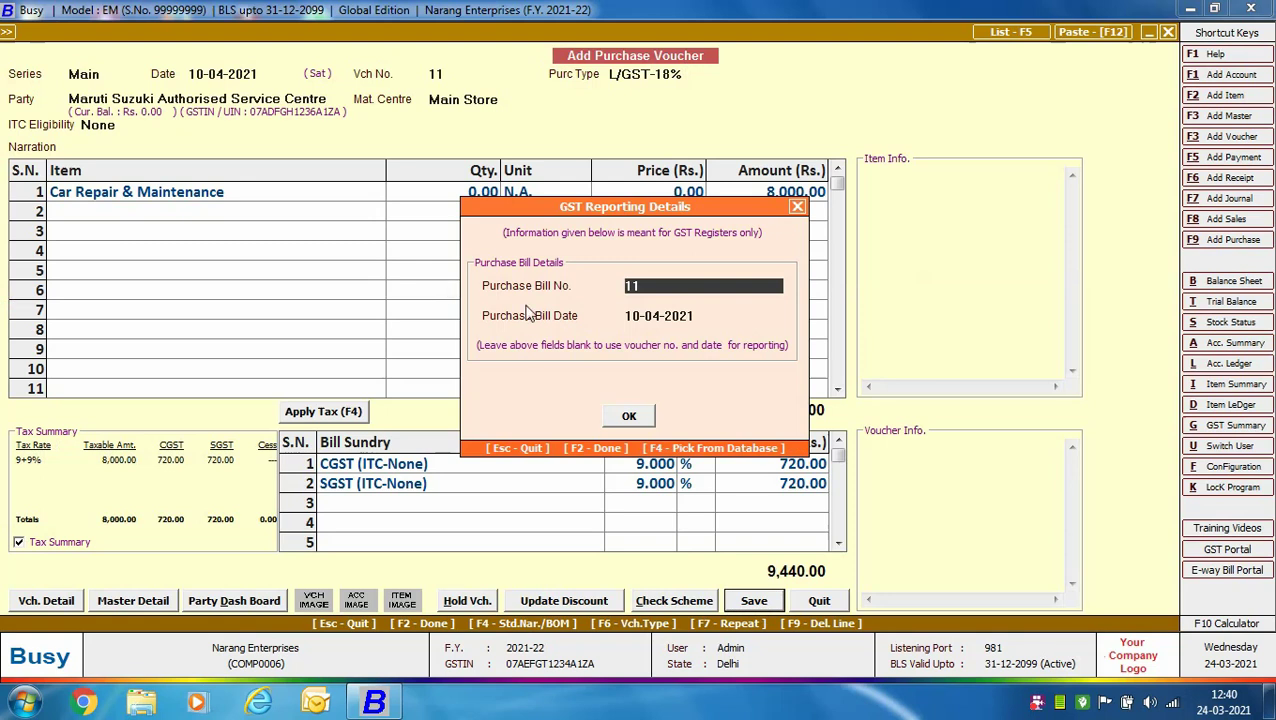
pyautogui.write('911')
pyautogui.press('Return')
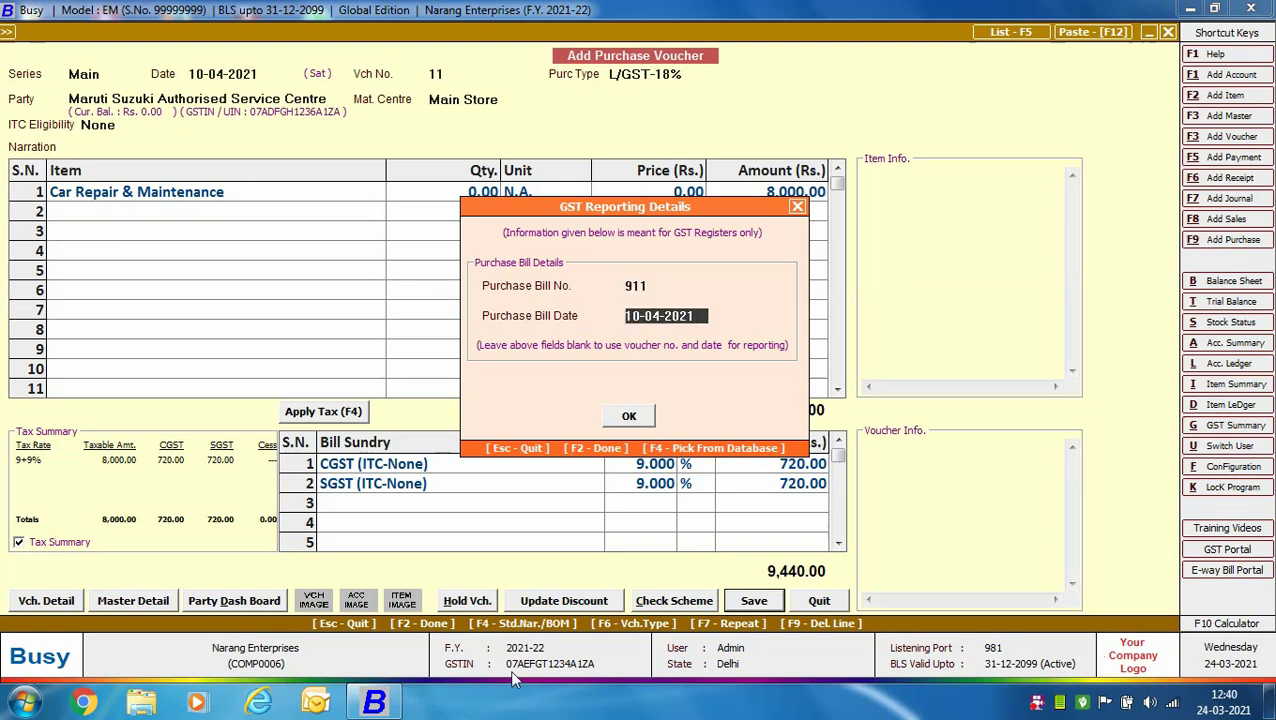
pyautogui.press('Return')
pyautogui.press('Return')
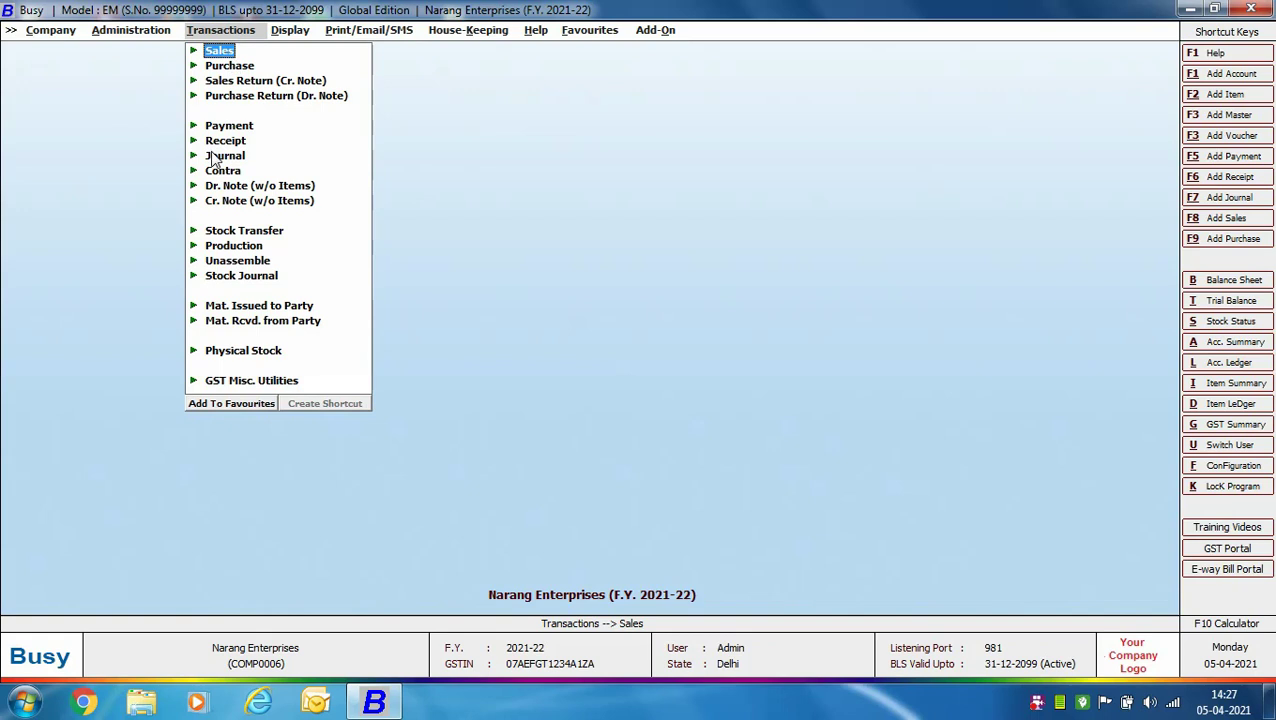
# Start a new journal voucher with GST nature set to Non-GST Expense.
pyautogui.click(212, 154)
pyautogui.press('Down')
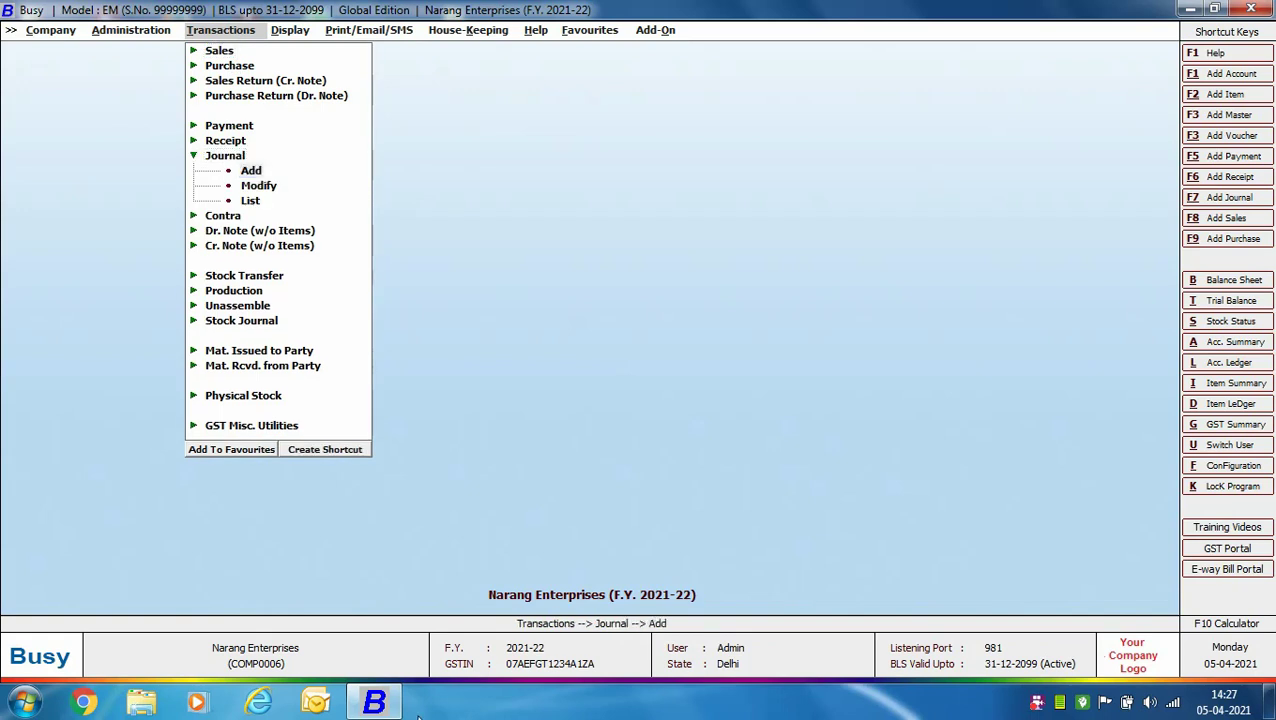
pyautogui.press('Return')
pyautogui.press('Return')
pyautogui.press('Down')
pyautogui.press('Down')
pyautogui.press('Down')
pyautogui.press('Down')
pyautogui.press('Down')
pyautogui.press('Down')
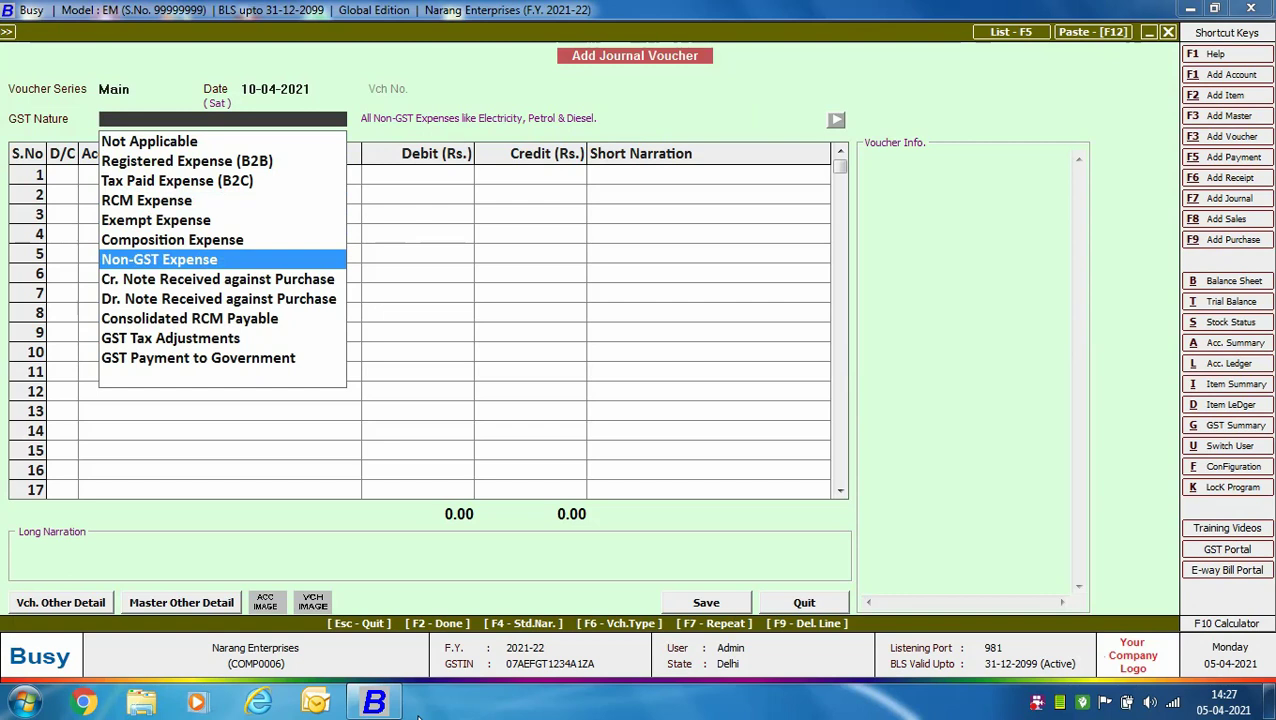
pyautogui.press('Return')
pyautogui.press('Return')
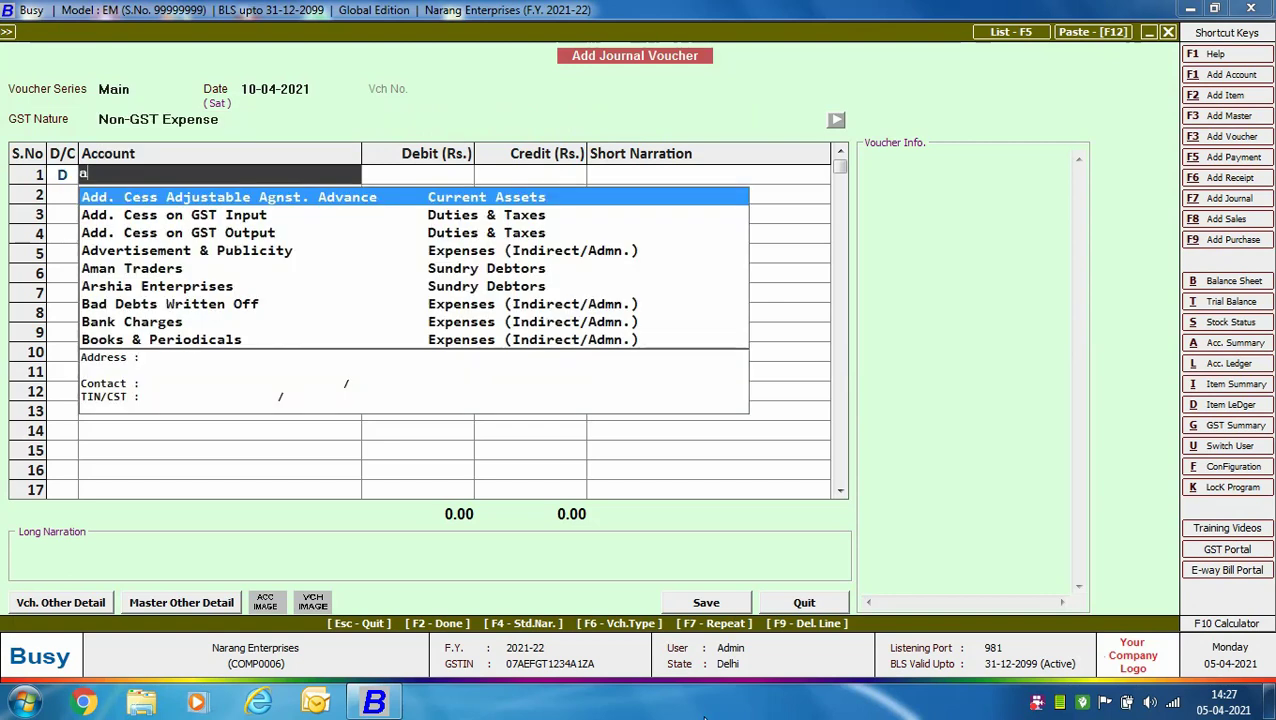
# Debit Water & Electricity Expenses 3,200, credit HDFC Bank 3,200, and save.
pyautogui.write('water')
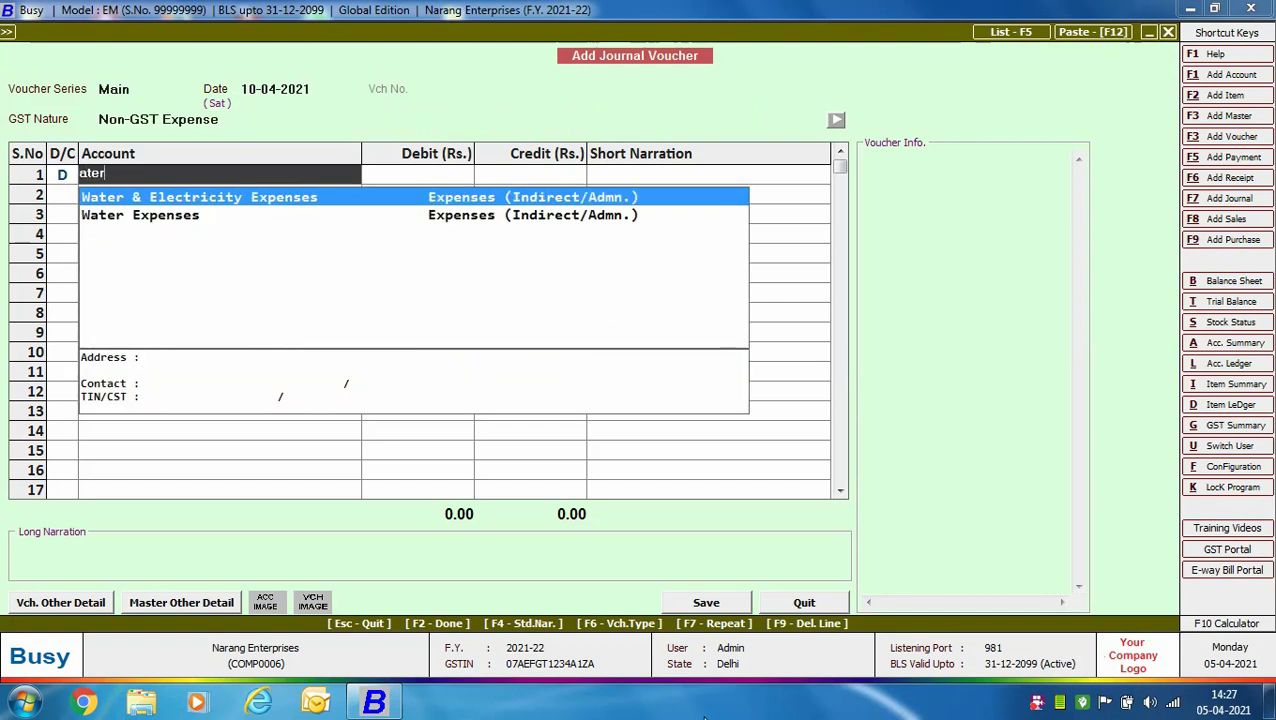
pyautogui.press('Return')
pyautogui.write('3200')
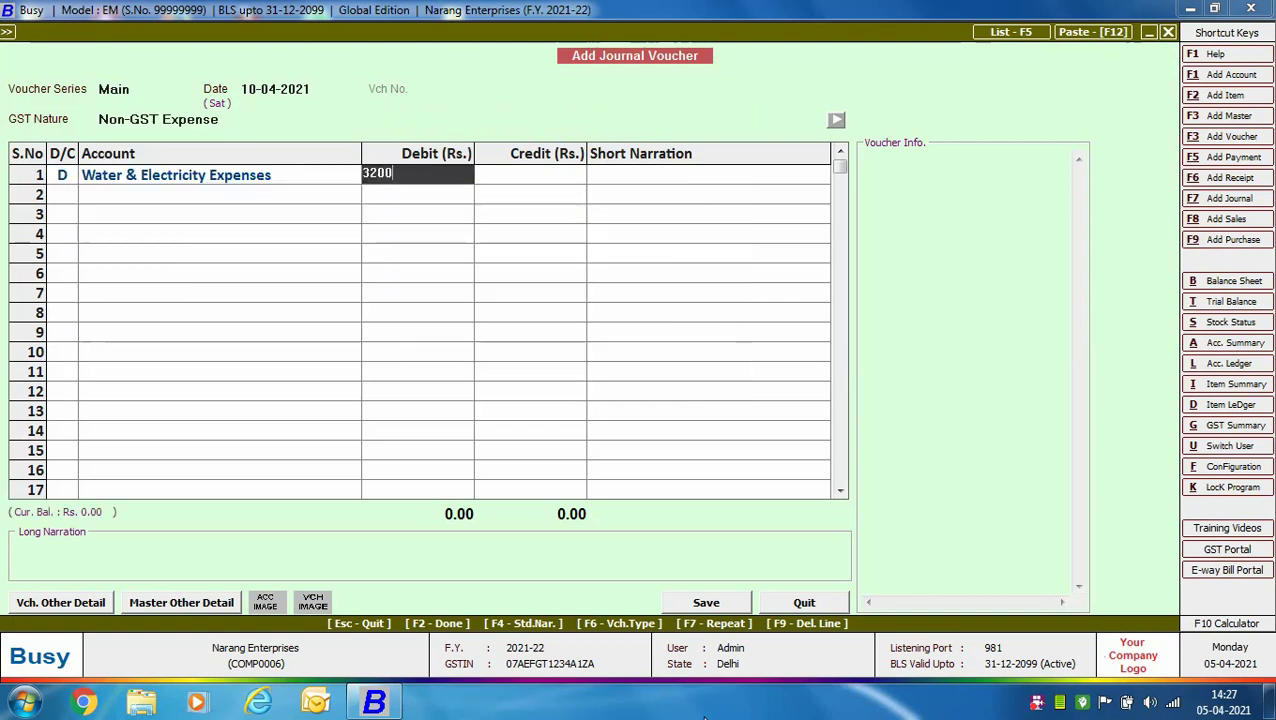
pyautogui.press('Return')
pyautogui.press('Return')
pyautogui.press('Return')
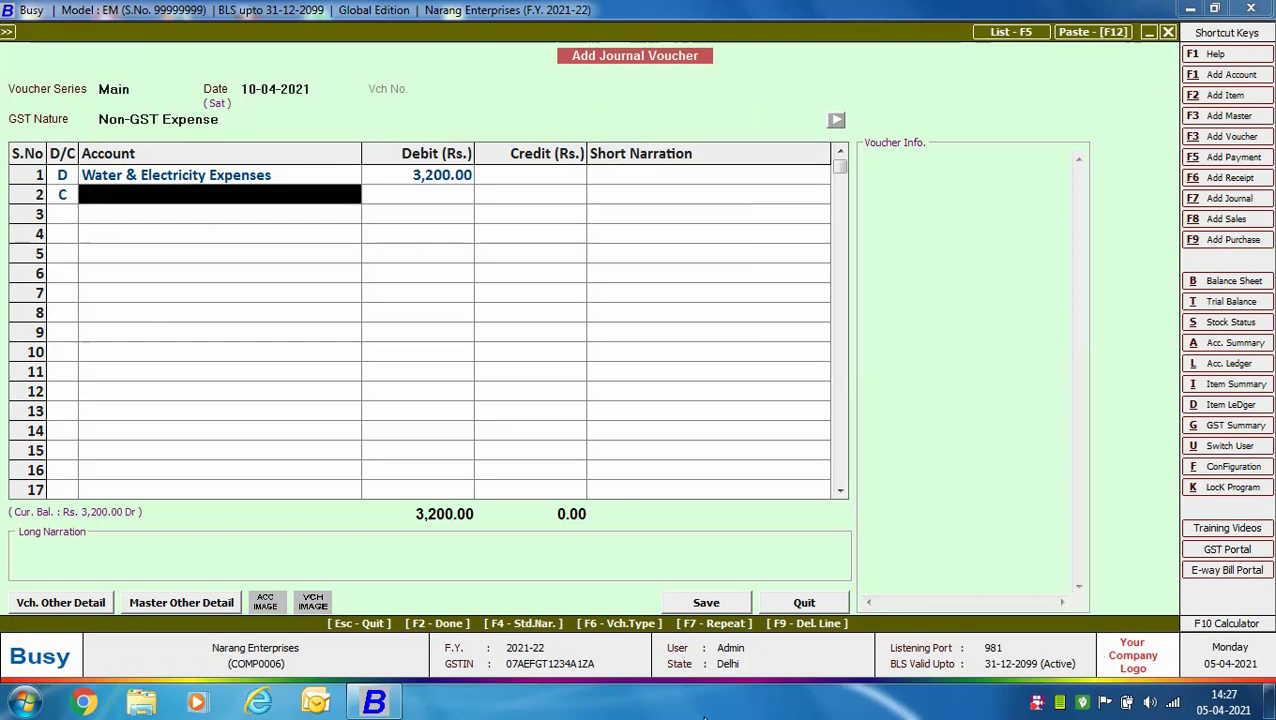
pyautogui.write('hdf')
pyautogui.press('Return')
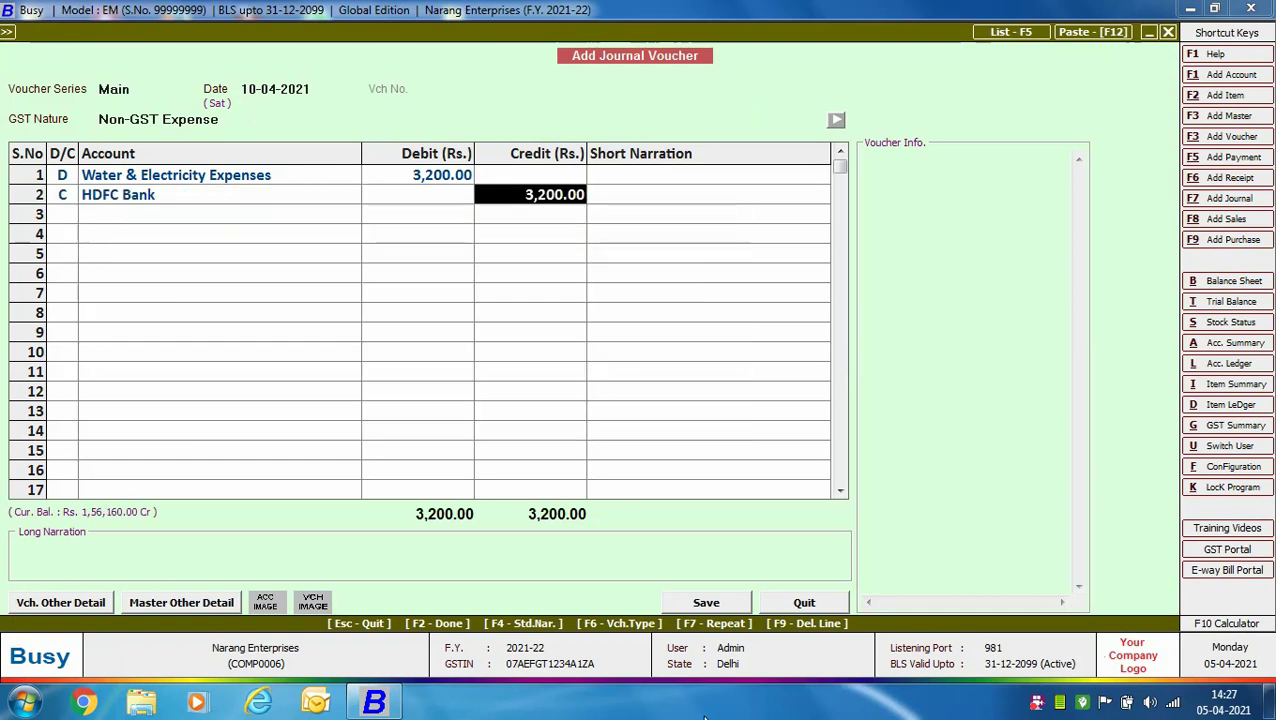
pyautogui.press('Return')
pyautogui.press('Return')
pyautogui.press('Return')
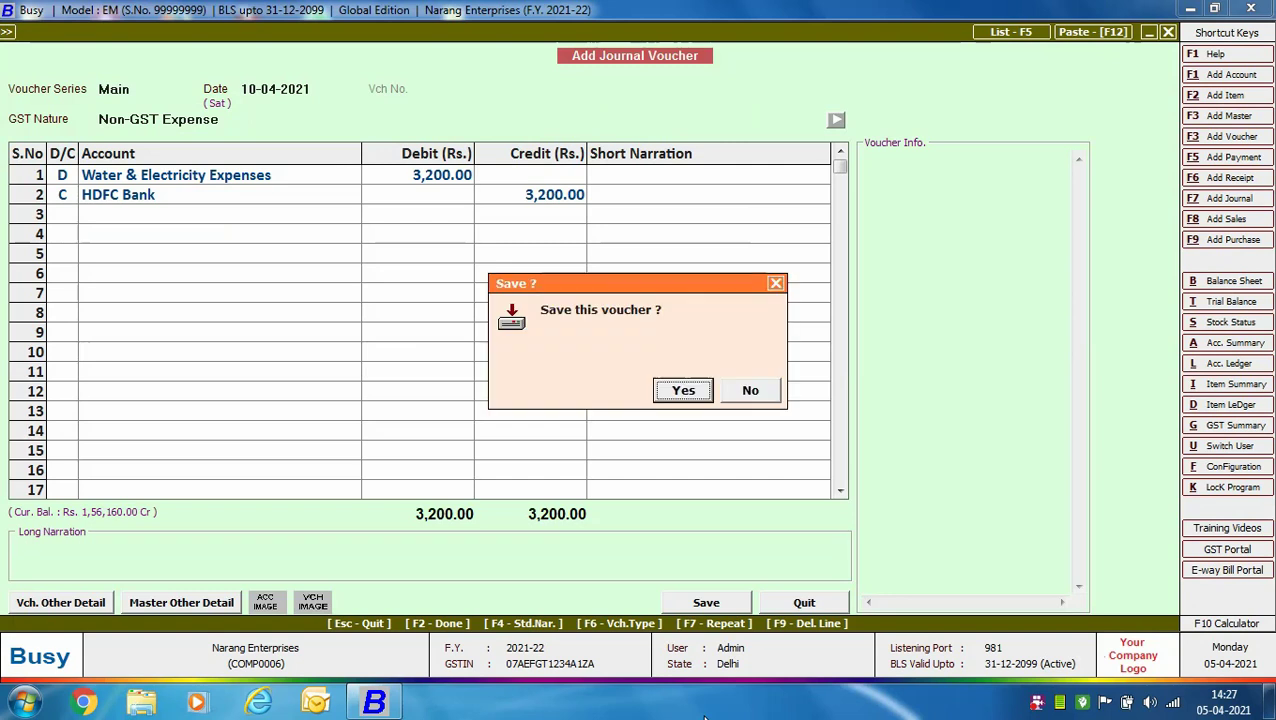
pyautogui.press('Return')
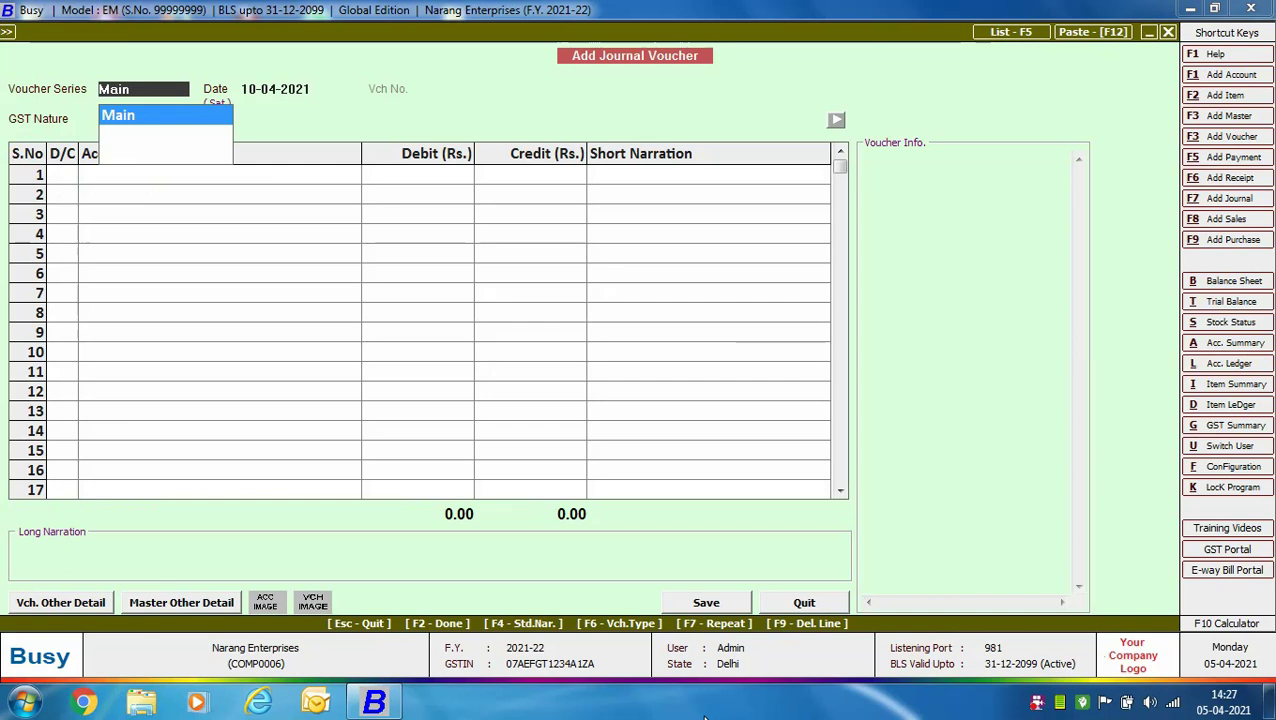
# Keep the Main series and date, and set GST nature to Exempt Expense.
pyautogui.press('Return')
pyautogui.press('Return')
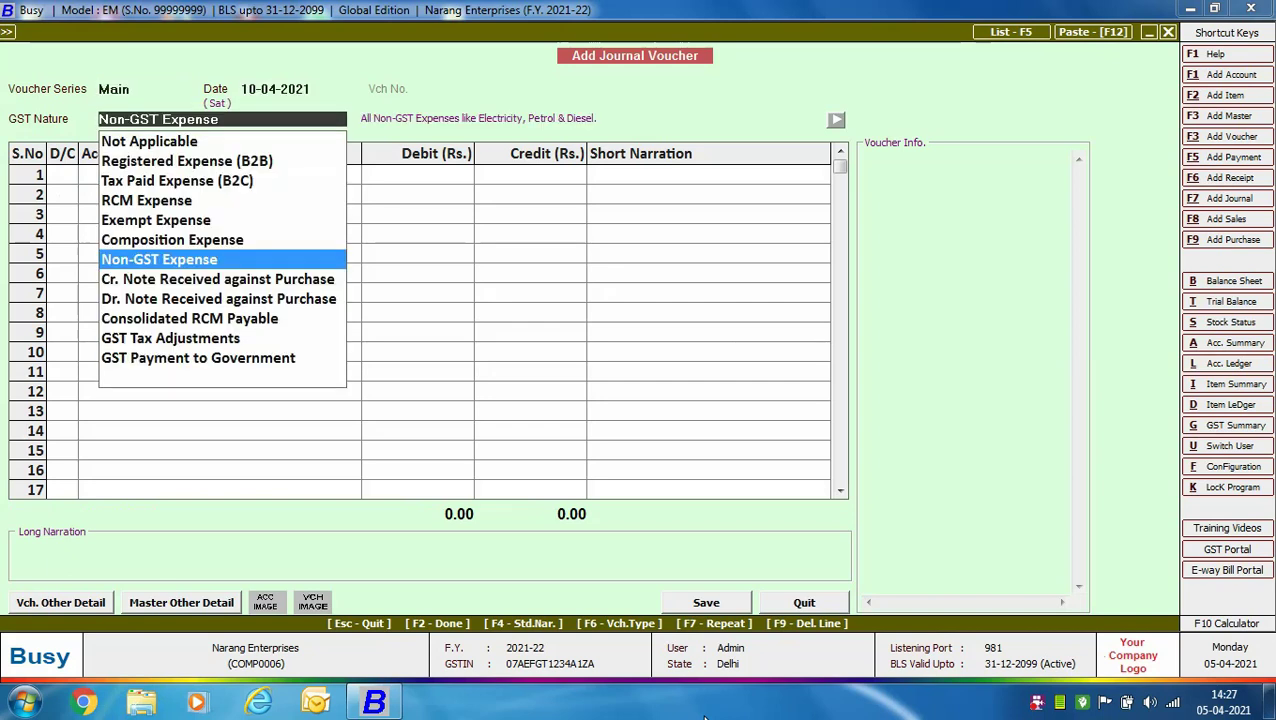
pyautogui.press('Up')
pyautogui.press('Up')
pyautogui.press('Return')
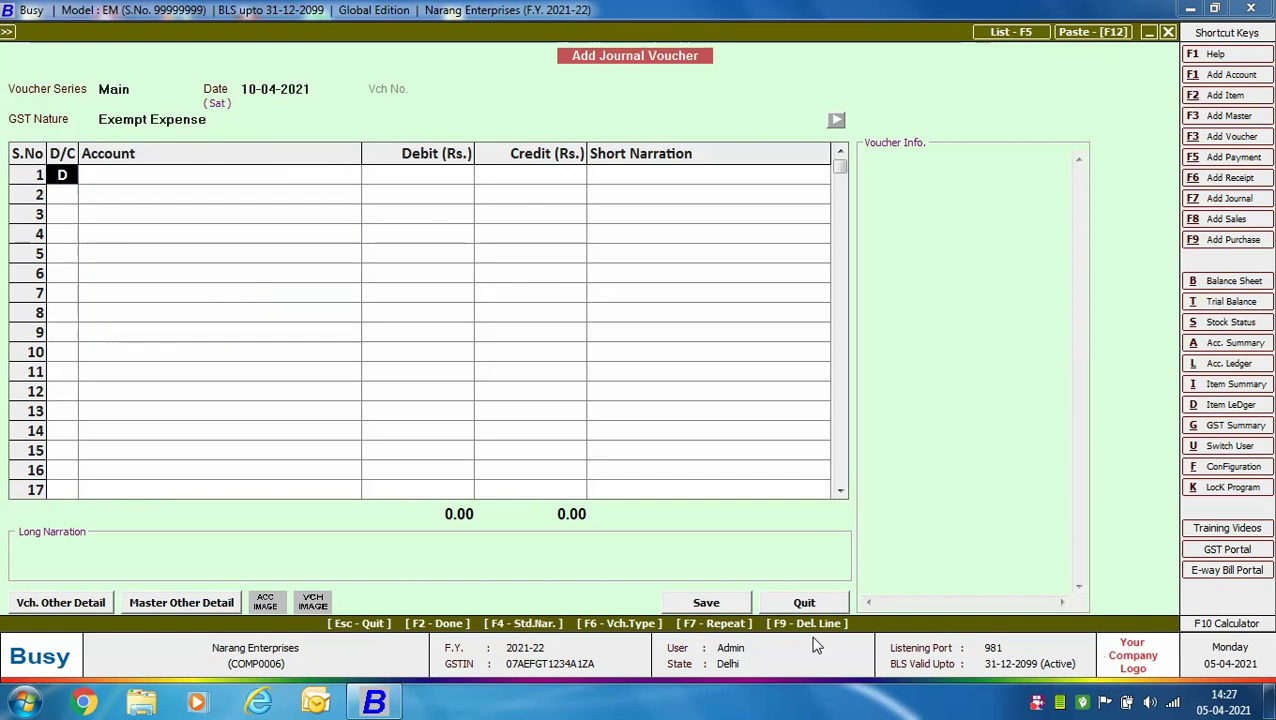
pyautogui.press('Return')
# Debit Books & Periodicals 4,400 and credit Cash 4,400.00.
pyautogui.write('bo')
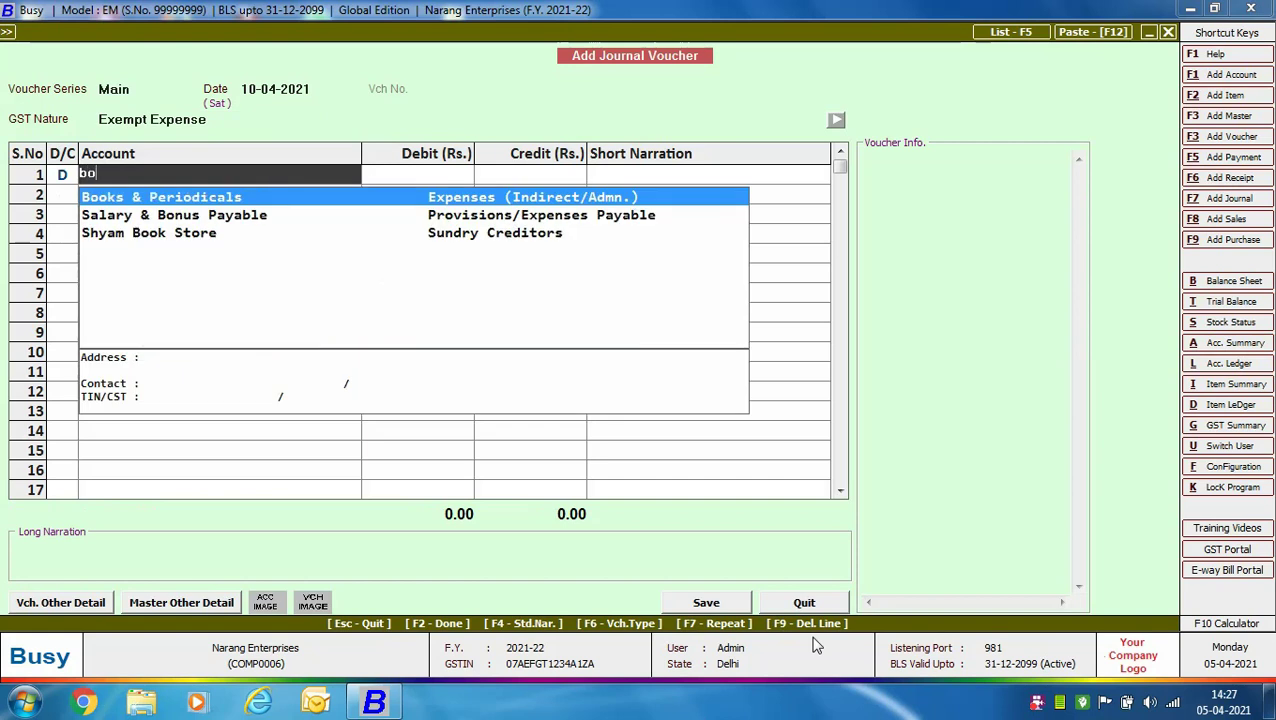
pyautogui.press('Return')
pyautogui.write('4,400')
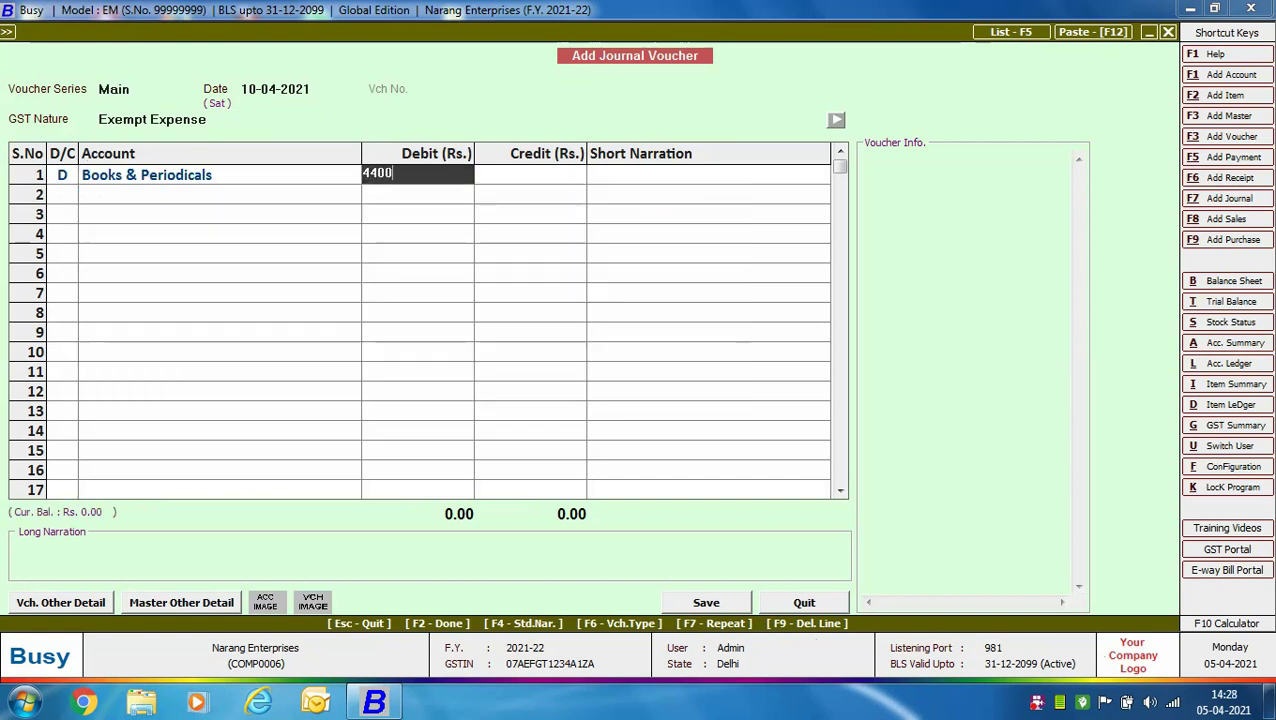
pyautogui.press('Return')
pyautogui.press('Return')
pyautogui.press('Return')
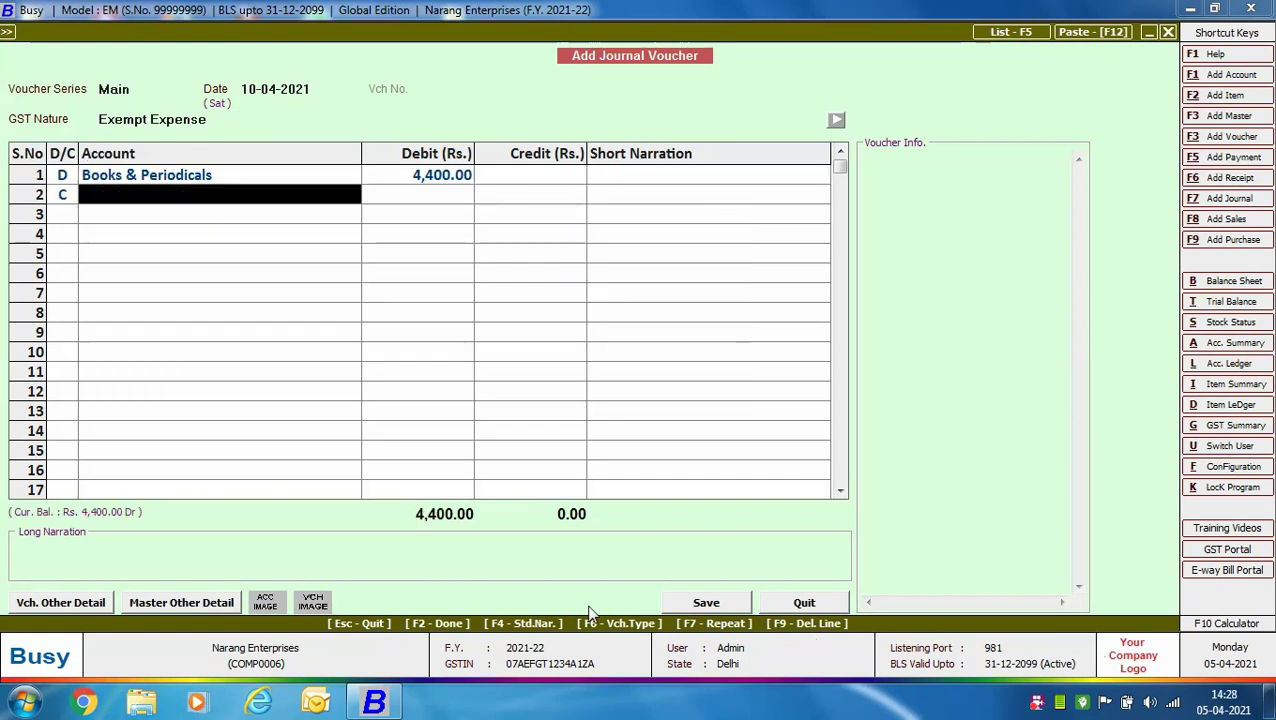
pyautogui.write('cash')
pyautogui.press('Return')
pyautogui.press('Return')
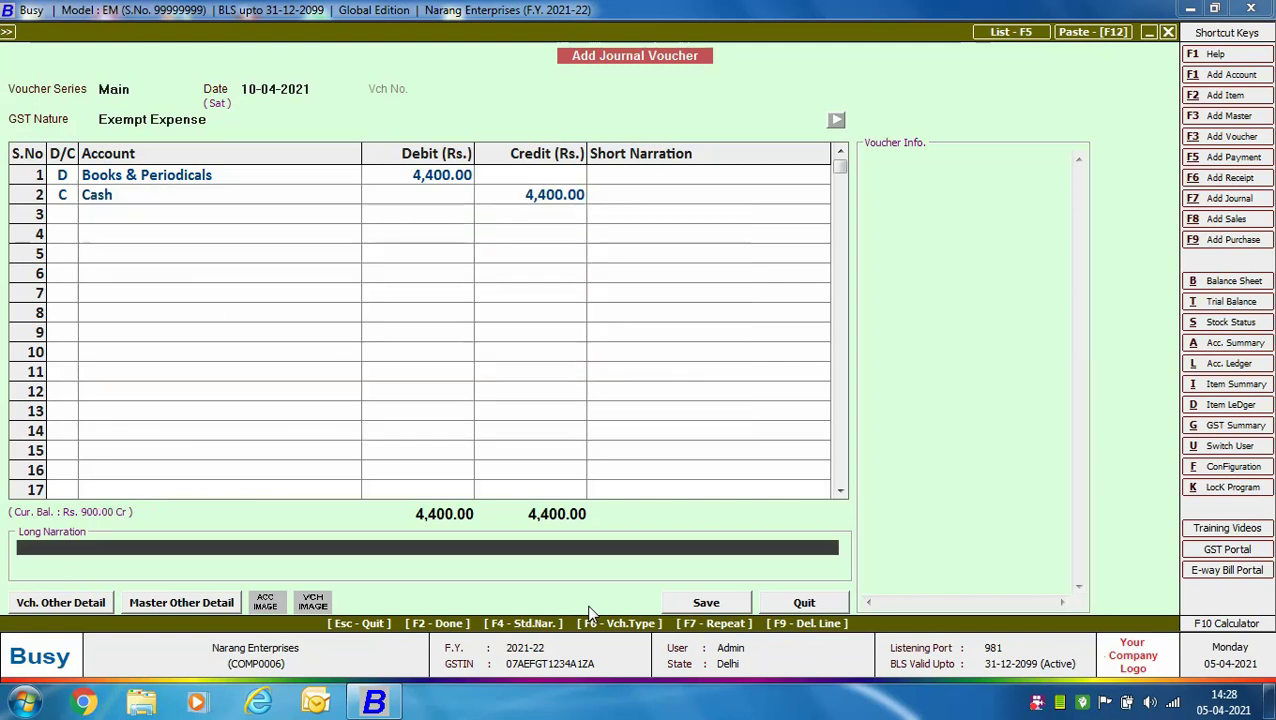
pyautogui.press('Return')
pyautogui.press('Return')
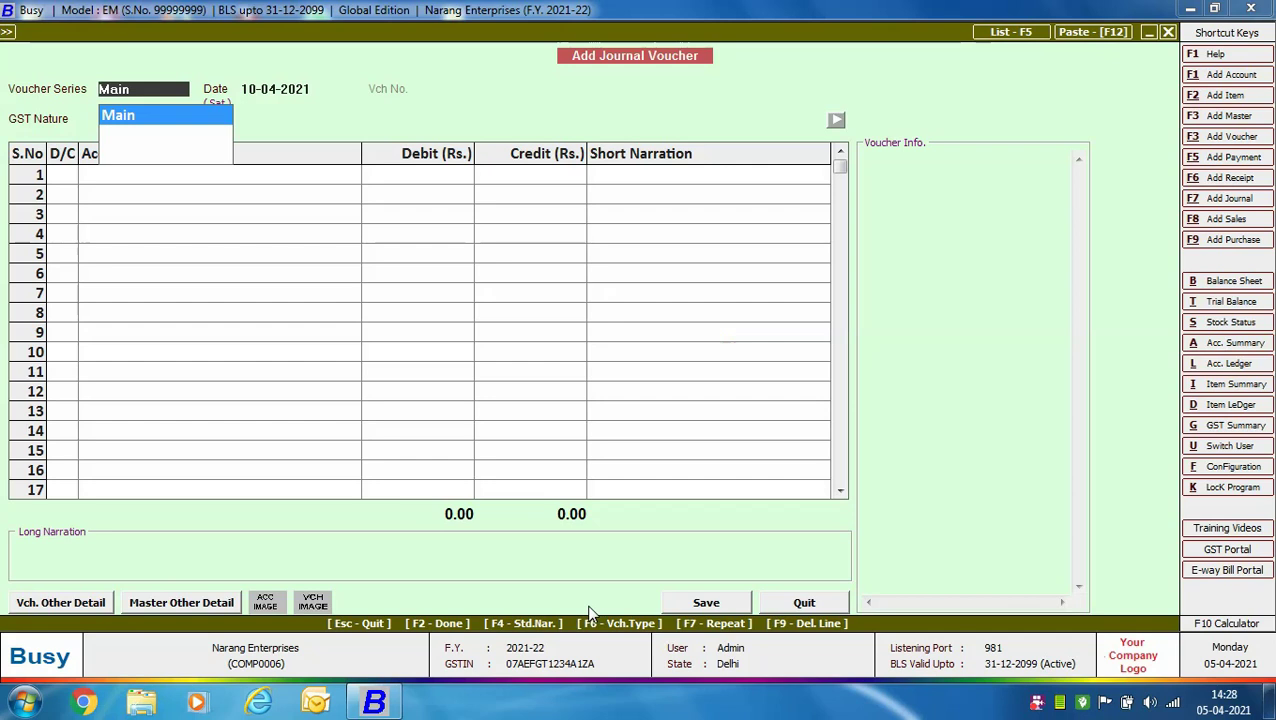
# Record a Composition Expense journal: Groceries (Coffee / Tea) debited 1,200, Cash credited 1,200.
pyautogui.press('Return')
pyautogui.press('Return')
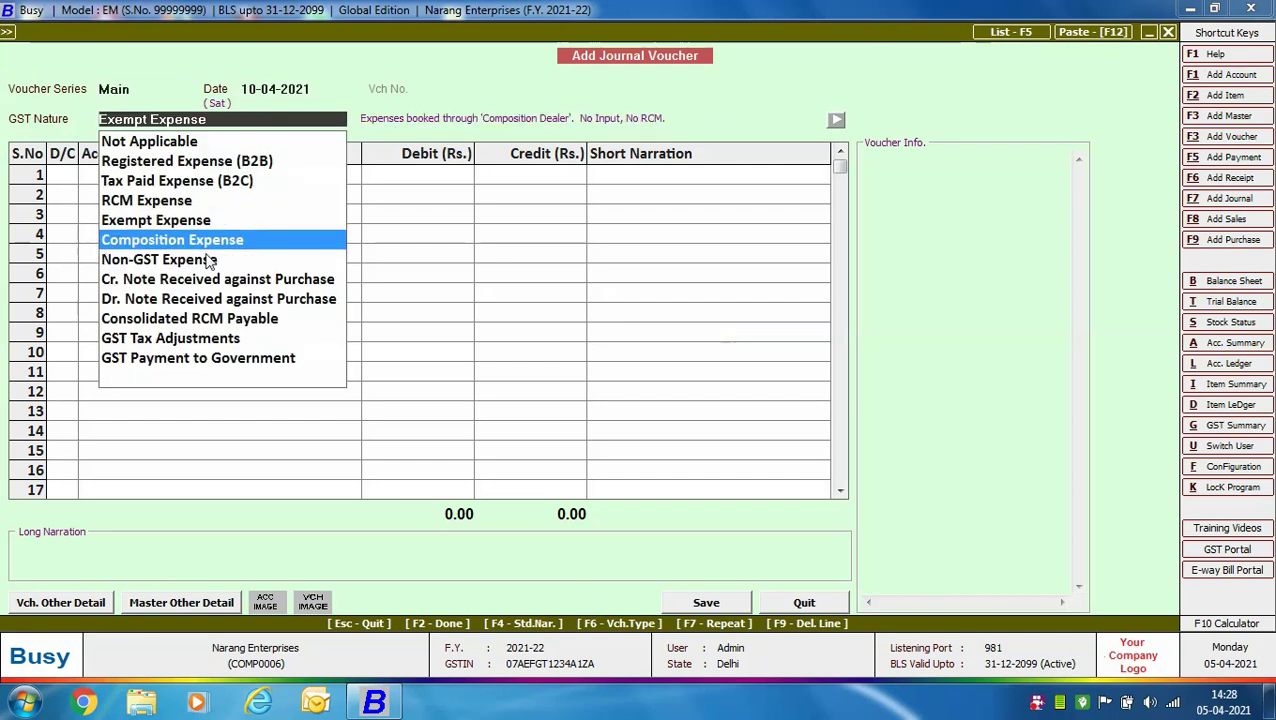
pyautogui.press('Return')
pyautogui.press('Return')
pyautogui.write('gro')
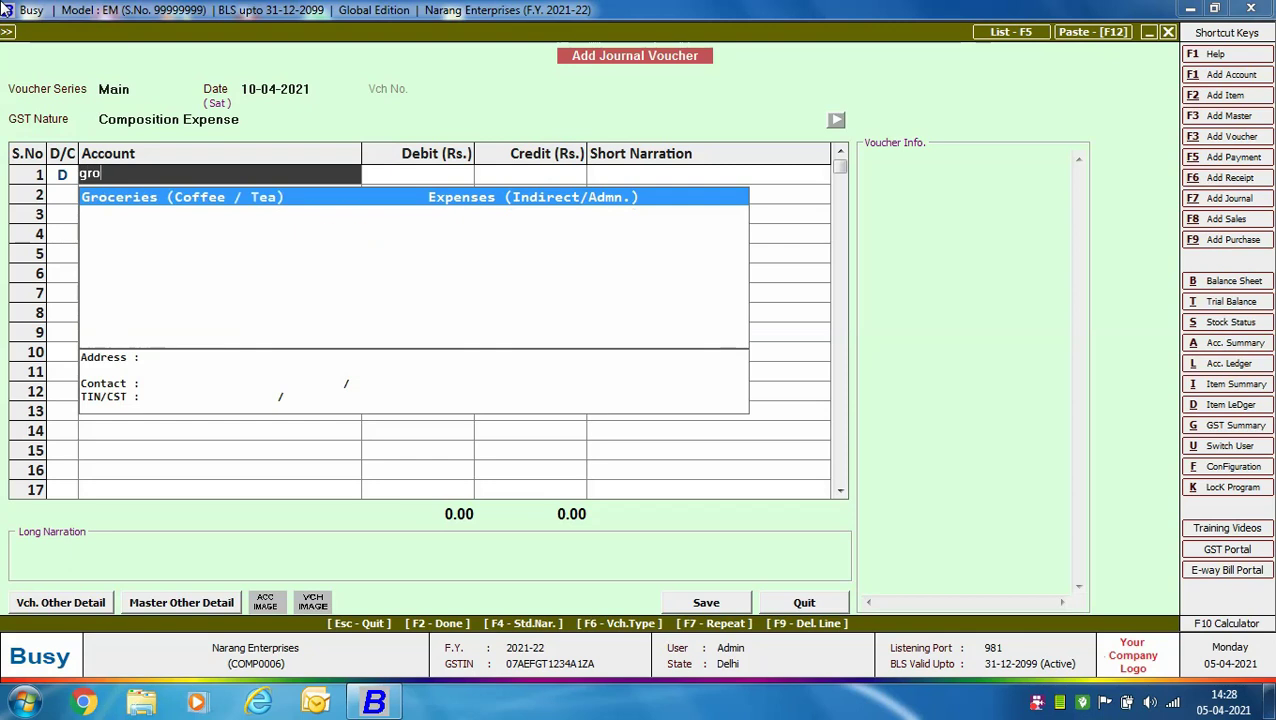
pyautogui.press('Return')
pyautogui.write('1,200')
pyautogui.press('Return')
pyautogui.press('Return')
pyautogui.write('cash')
pyautogui.press('Return')
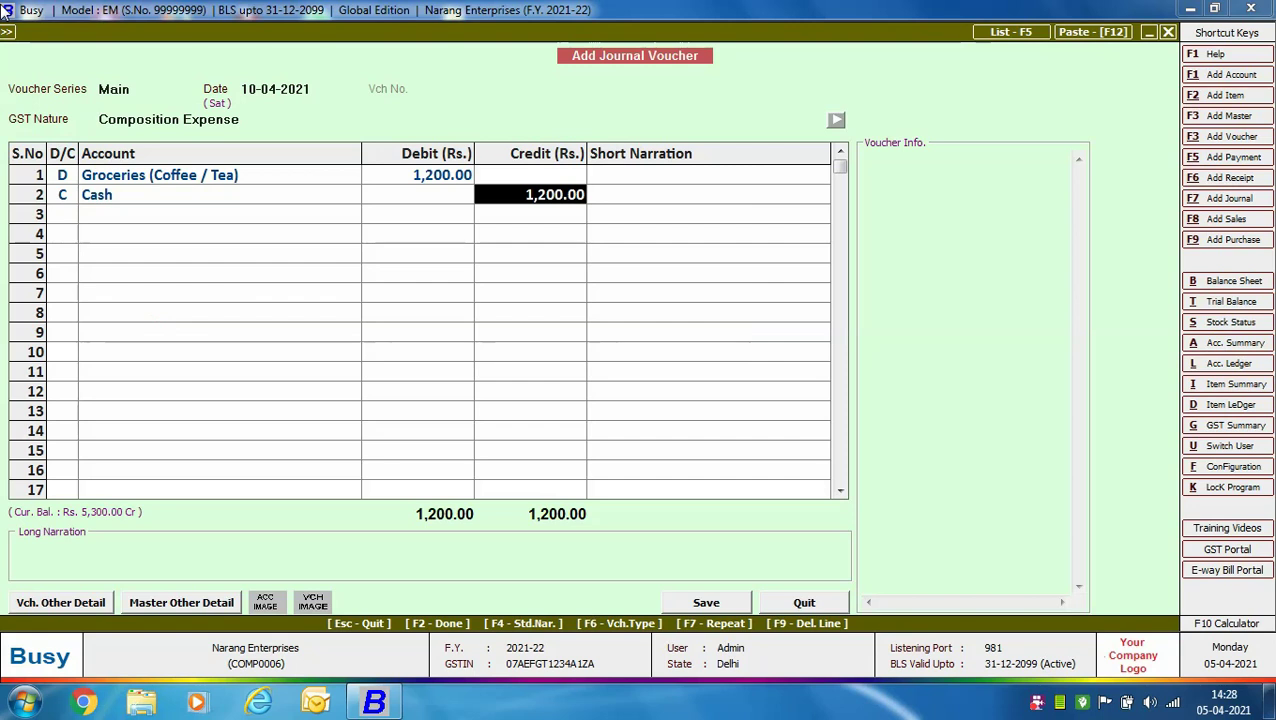
pyautogui.press('Return')
pyautogui.press('Return')
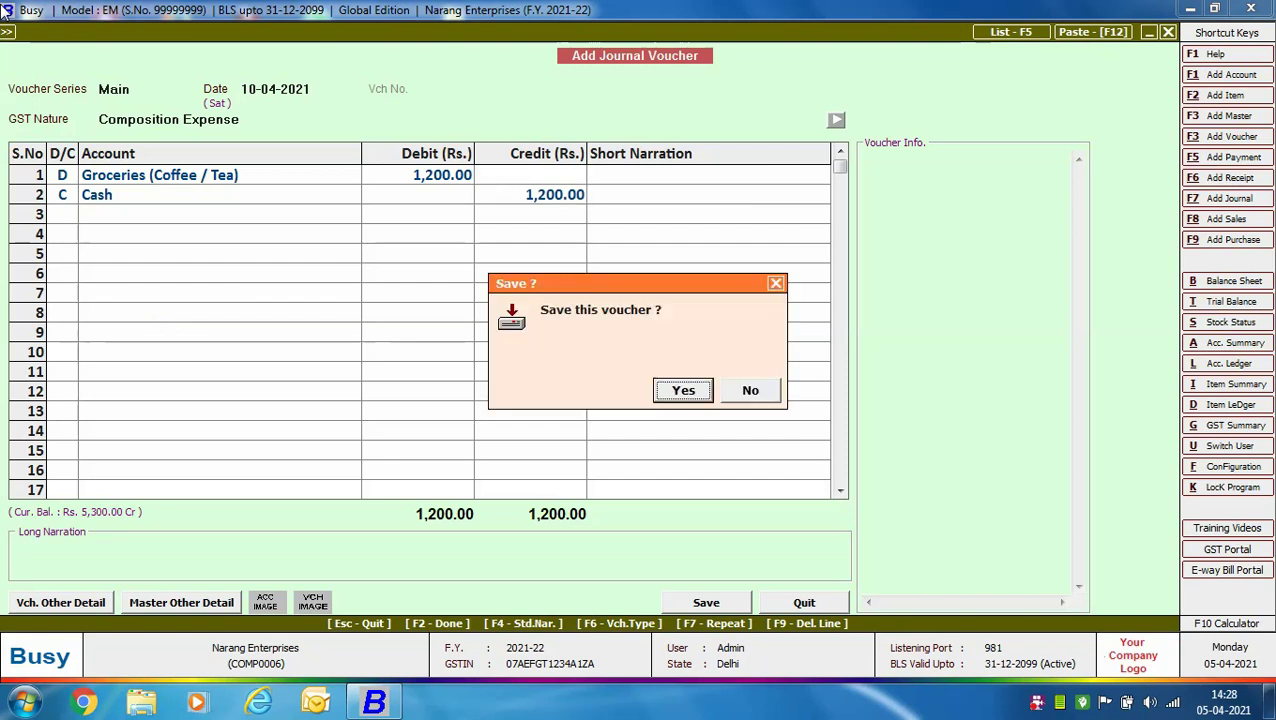
pyautogui.press('Return')
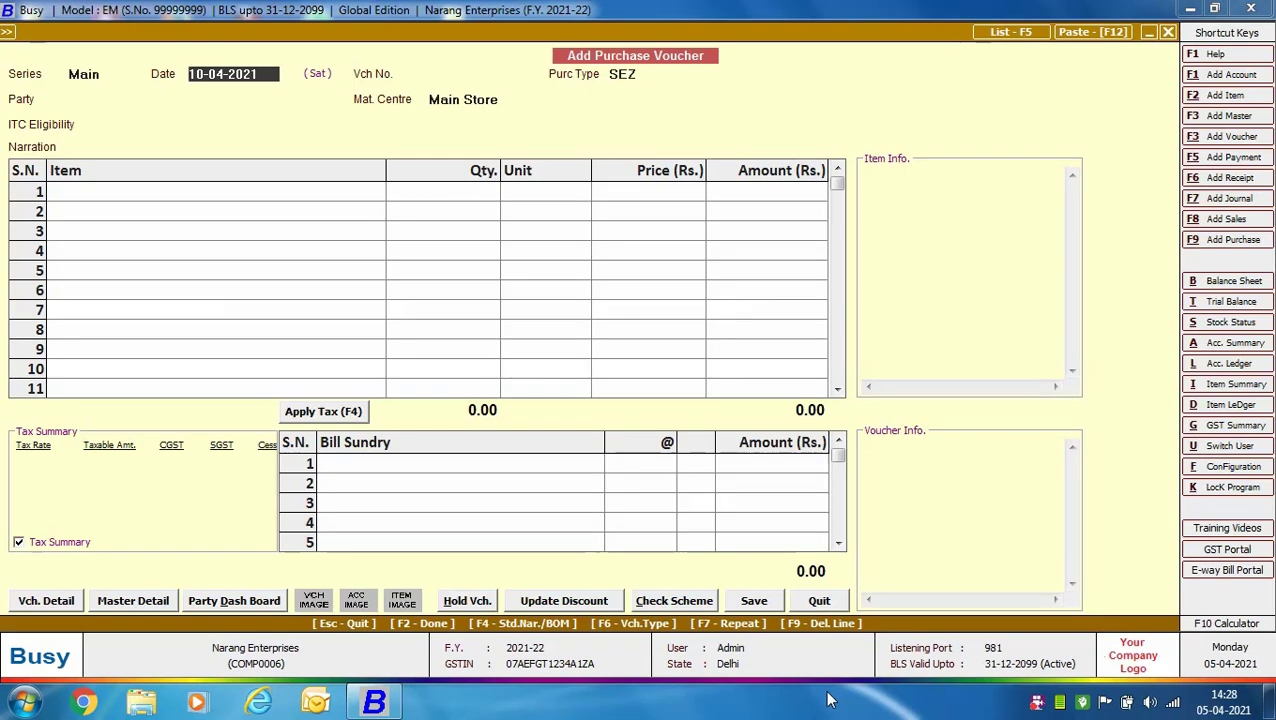
# Fill the purchase header: voucher 001, L/GST-18%, party Arshia Enterprises, ITC Capital Goods/Services.
pyautogui.press('Return')
pyautogui.write('001')
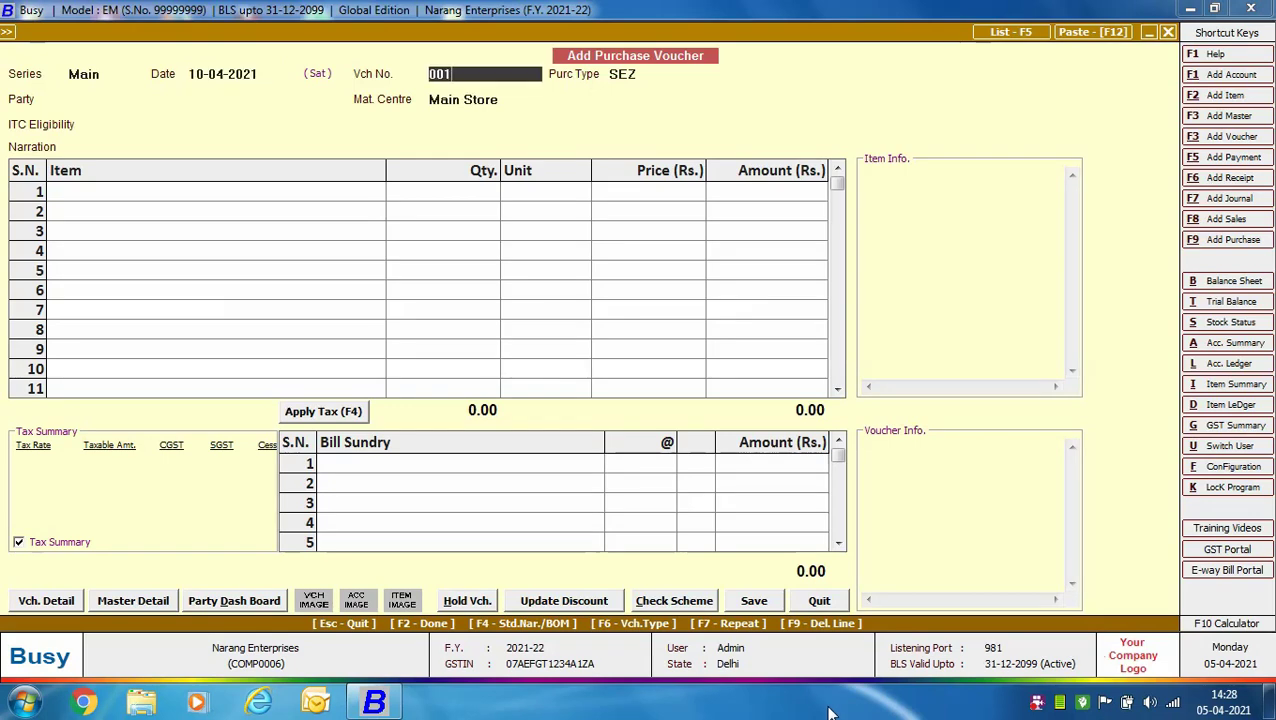
pyautogui.press('Return')
pyautogui.press('BackSpace')
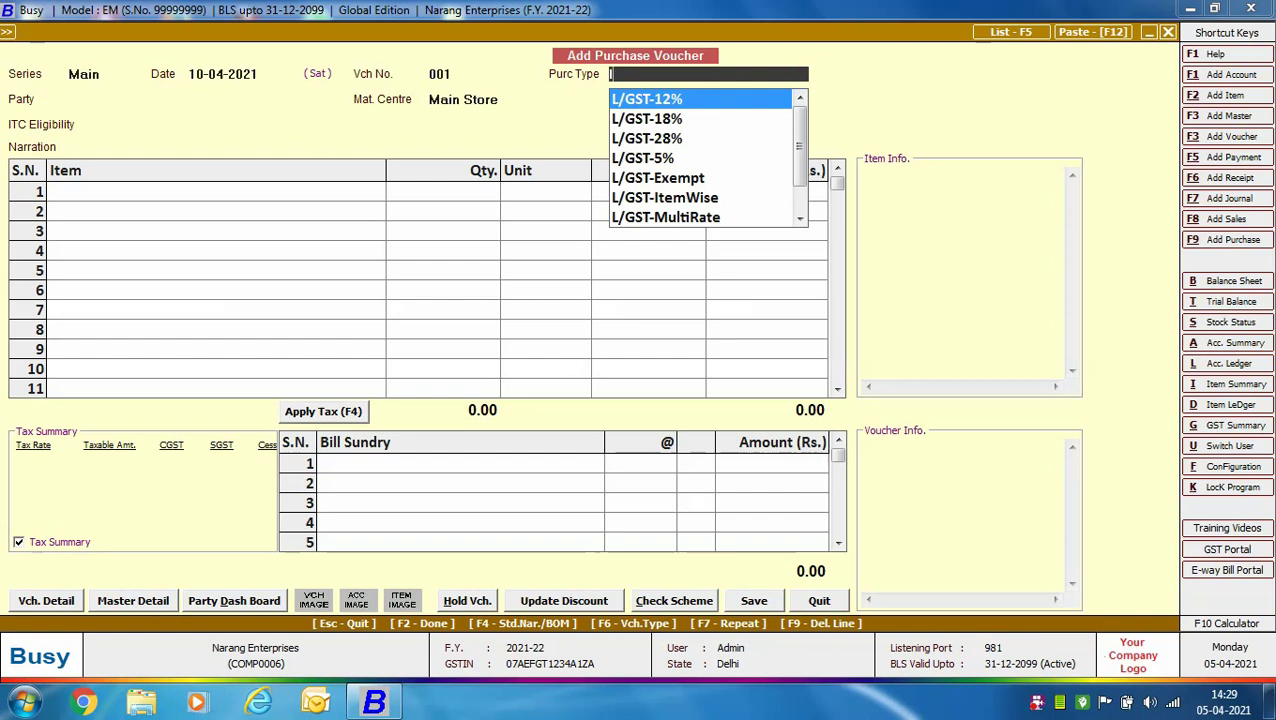
pyautogui.press('Down')
pyautogui.press('Return')
pyautogui.press('Down')
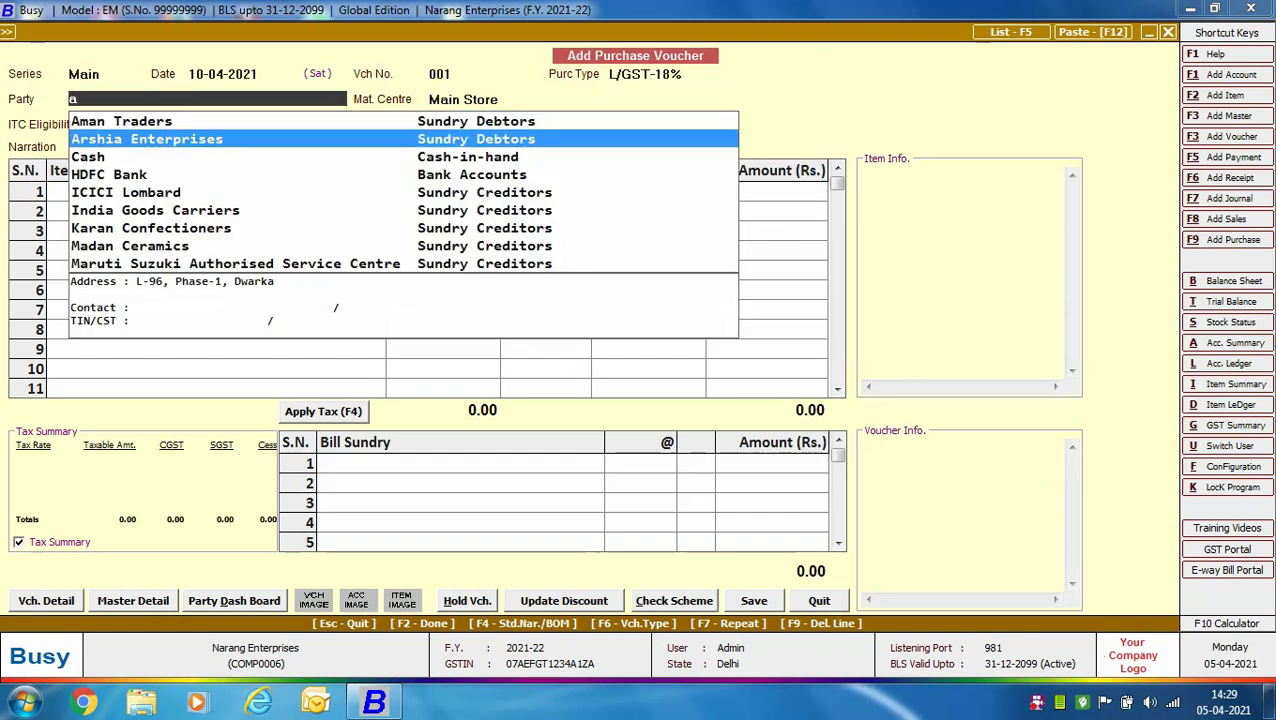
pyautogui.press('Return')
pyautogui.press('Return')
pyautogui.press('Down')
pyautogui.press('Down')
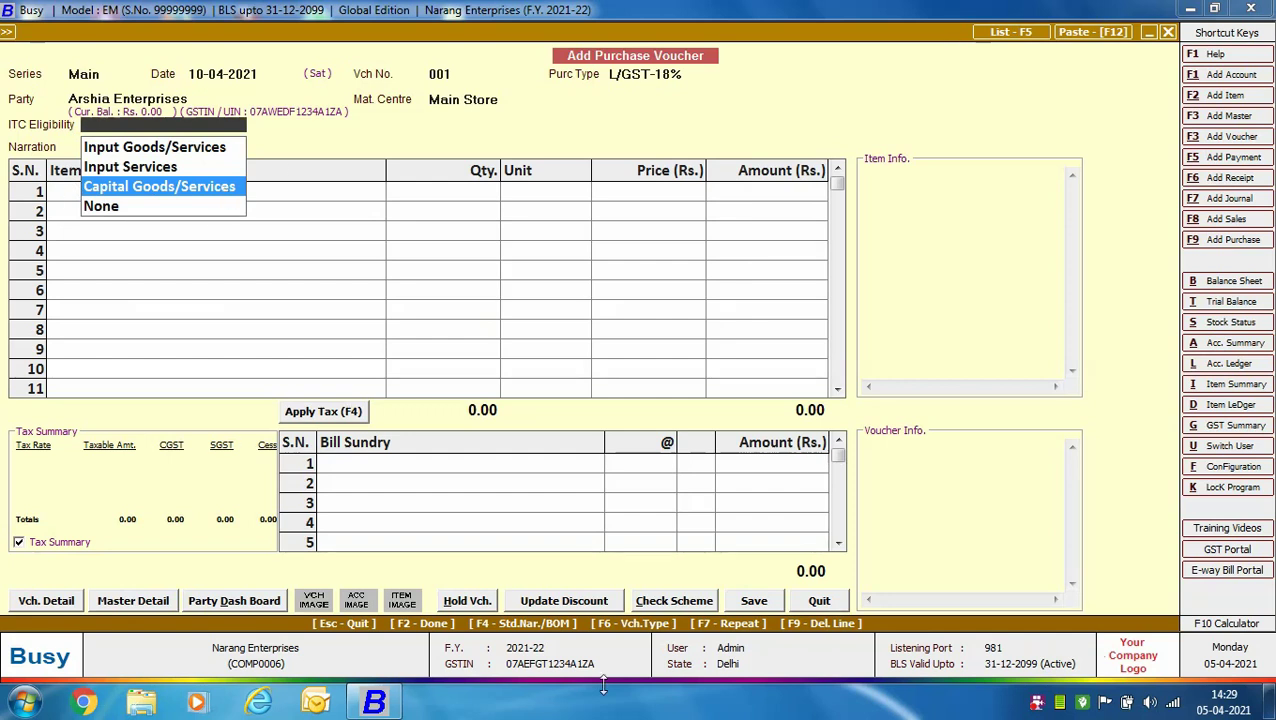
pyautogui.press('Return')
pyautogui.press('Return')
# Bill 1 Goods Packaging Machinery at 2,50,000, totalling 2,95,000 with CGST and SGST.
pyautogui.write('go')
pyautogui.press('Down')
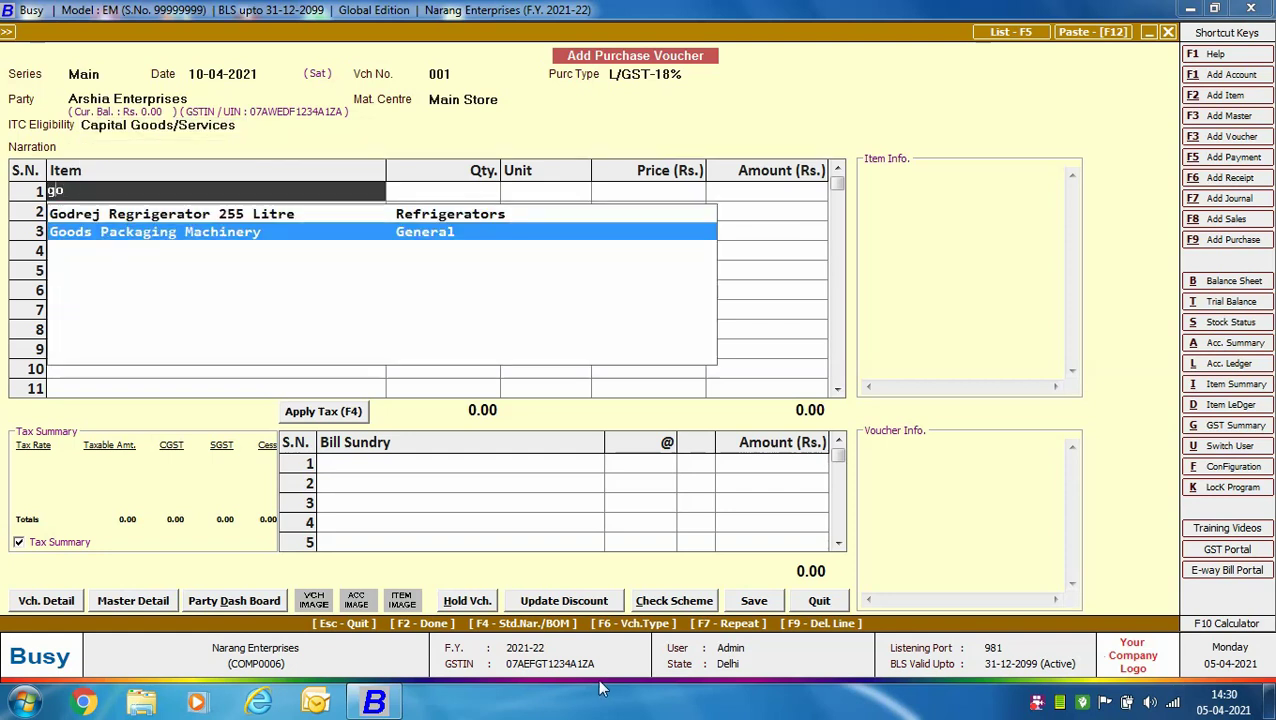
pyautogui.press('Return')
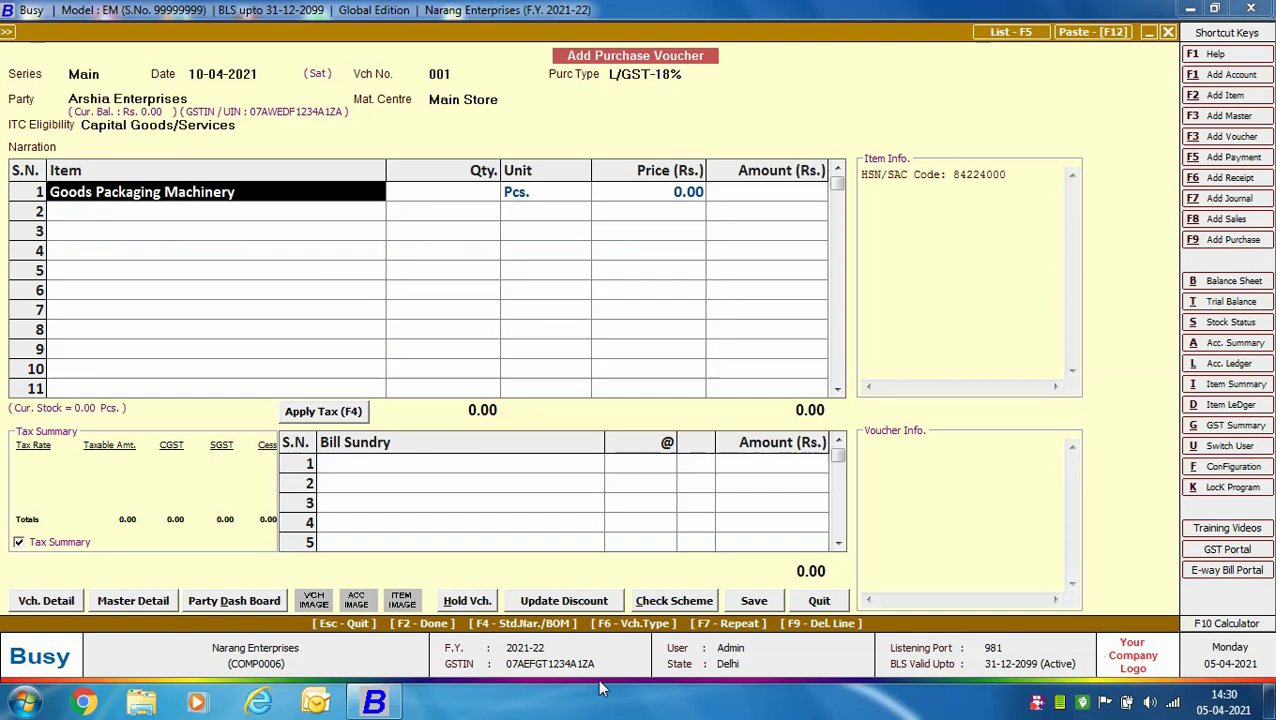
pyautogui.hotkey('ctrl', 'Return')
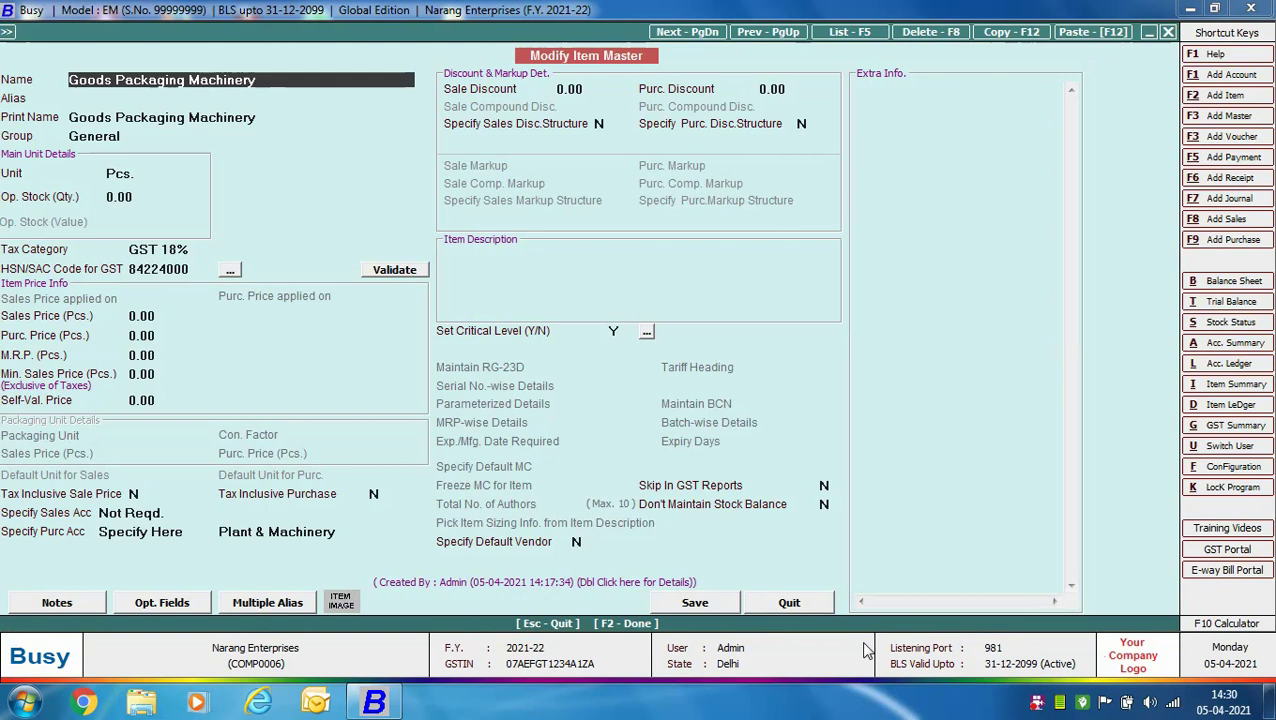
pyautogui.click(809, 603)
pyautogui.press('Return')
pyautogui.write('1')
pyautogui.press('Return')
pyautogui.press('Return')
pyautogui.write('250000')
pyautogui.press('Return')
pyautogui.press('Return')
pyautogui.press('Return')
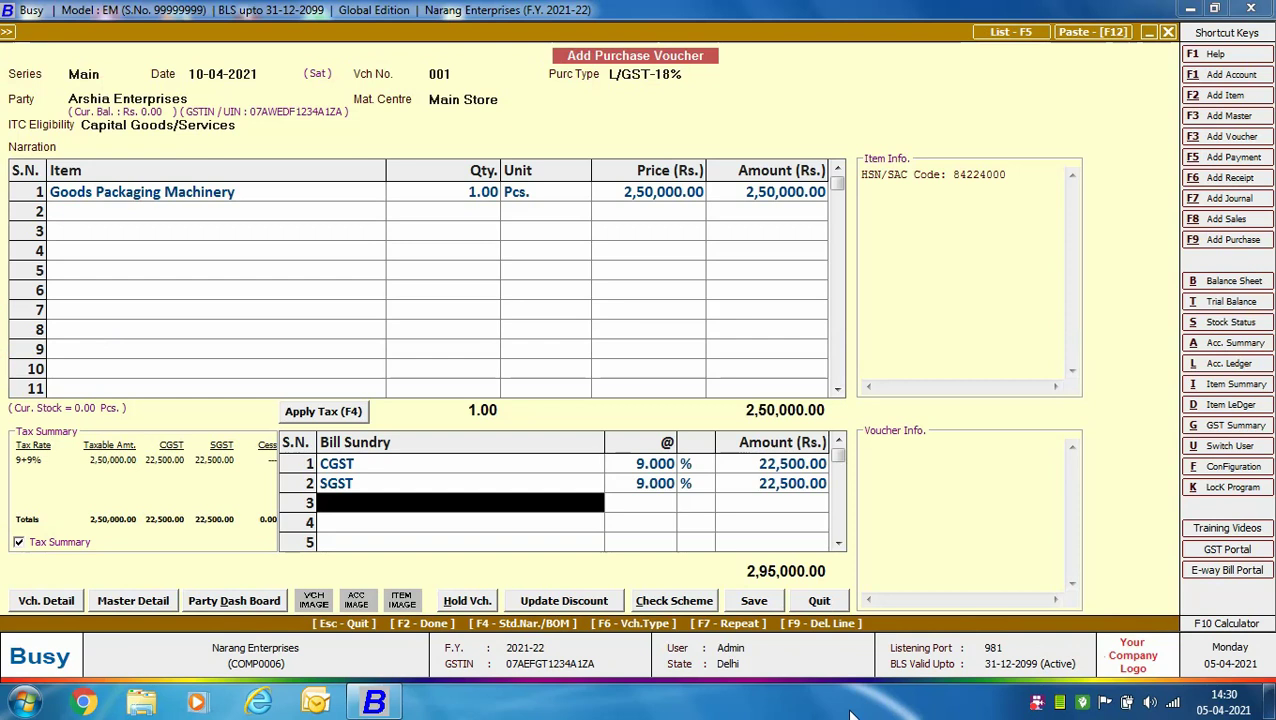
pyautogui.press('Return')
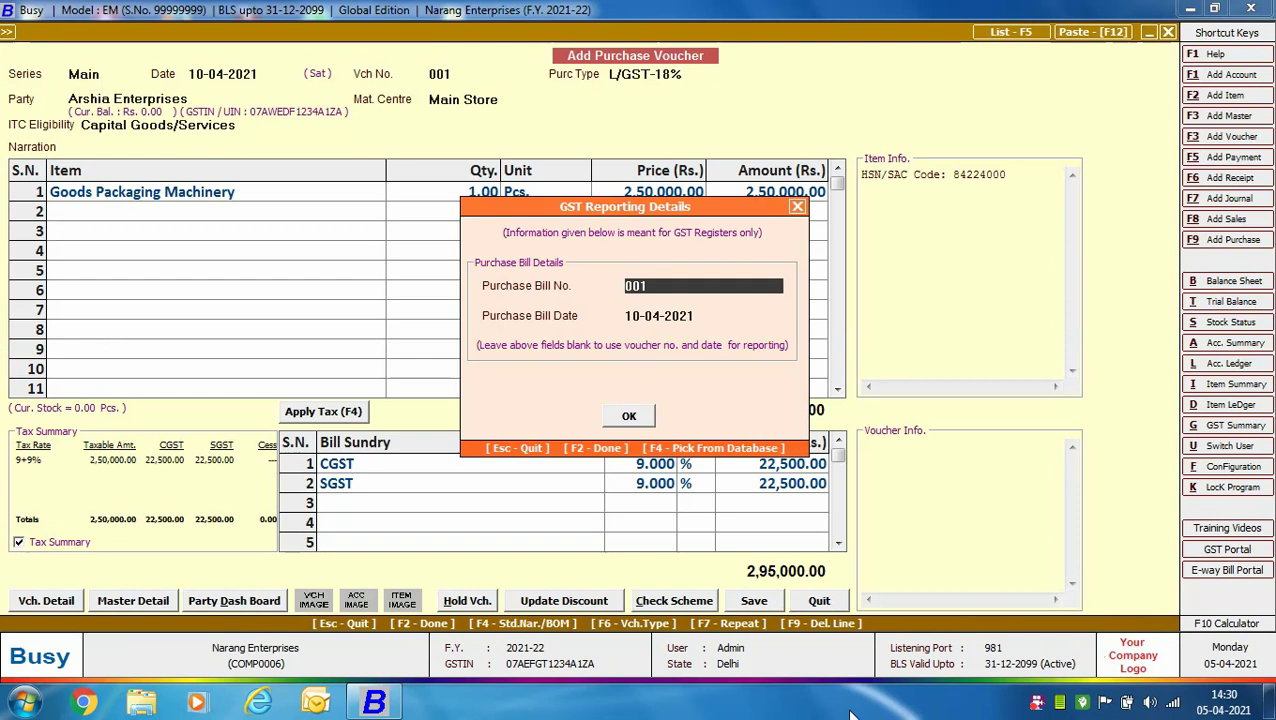